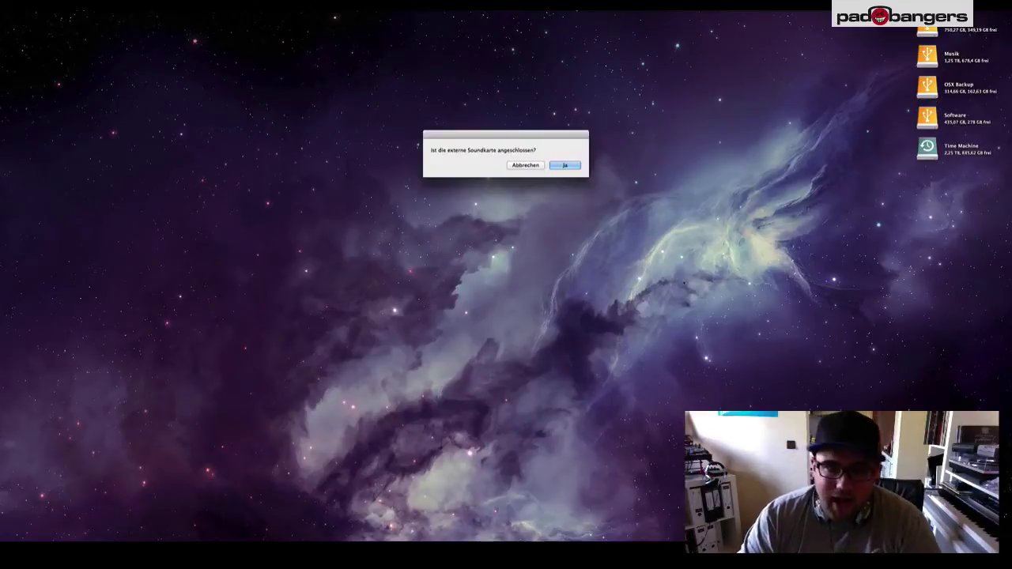
# Confirm the external sound card and create a new song from the user template 'Kontakt & Maschine'.
pyautogui.click(566, 167)
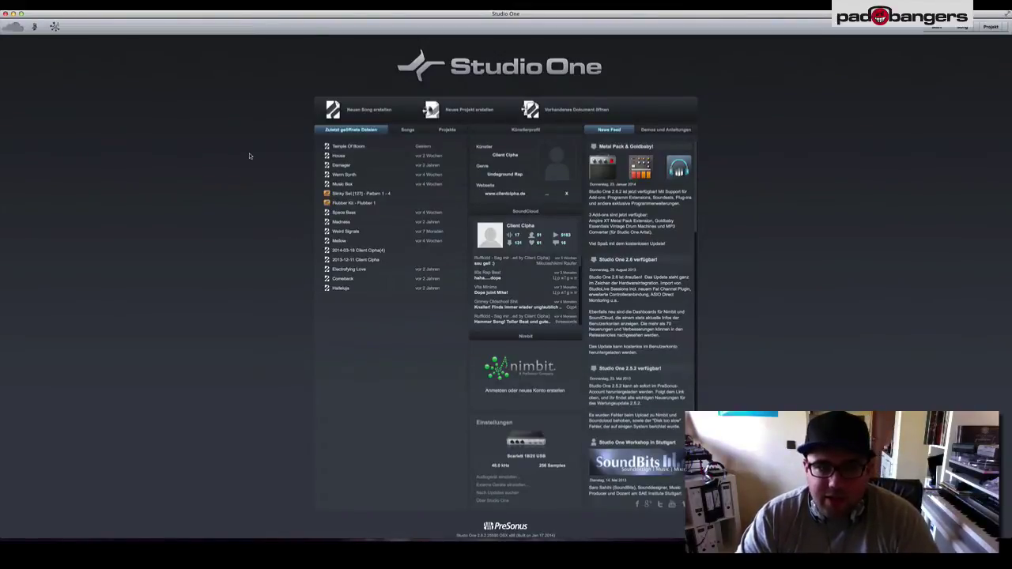
pyautogui.click(381, 110)
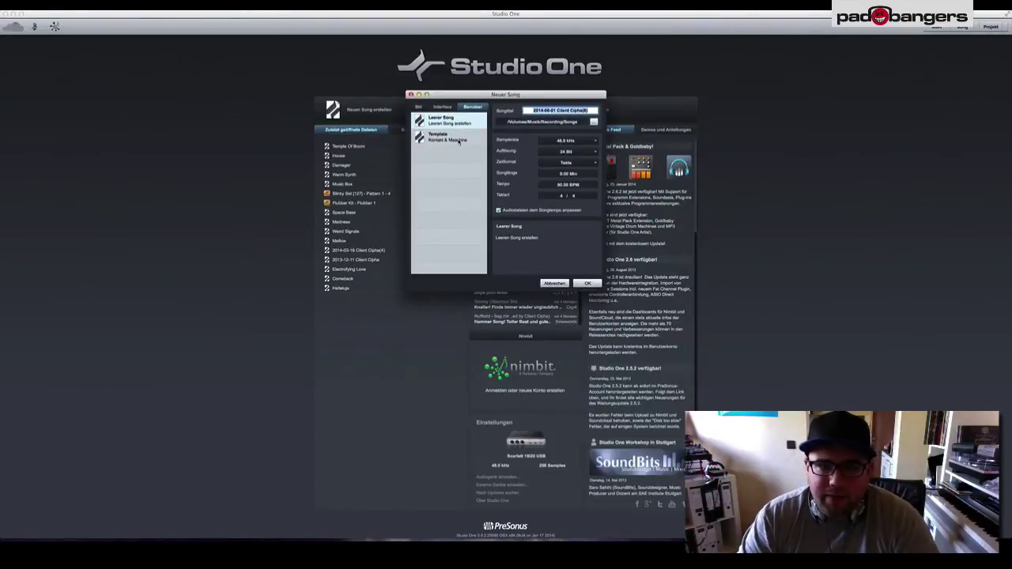
pyautogui.click(459, 141)
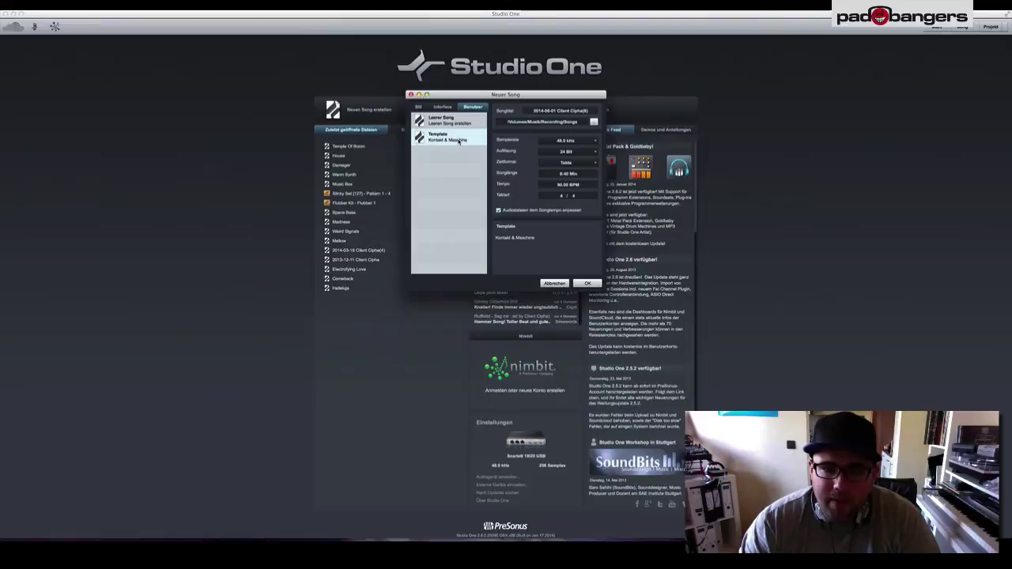
pyautogui.click(588, 283)
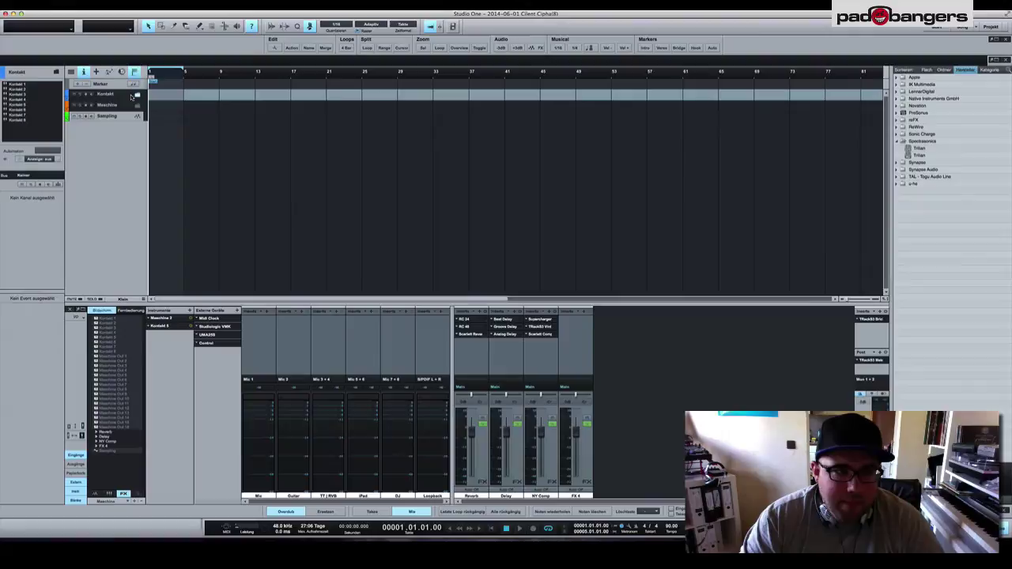
# Expand the Kontakt folder track and step through the Kontakt 1 to Kontakt 5 tracks.
pyautogui.click(137, 95)
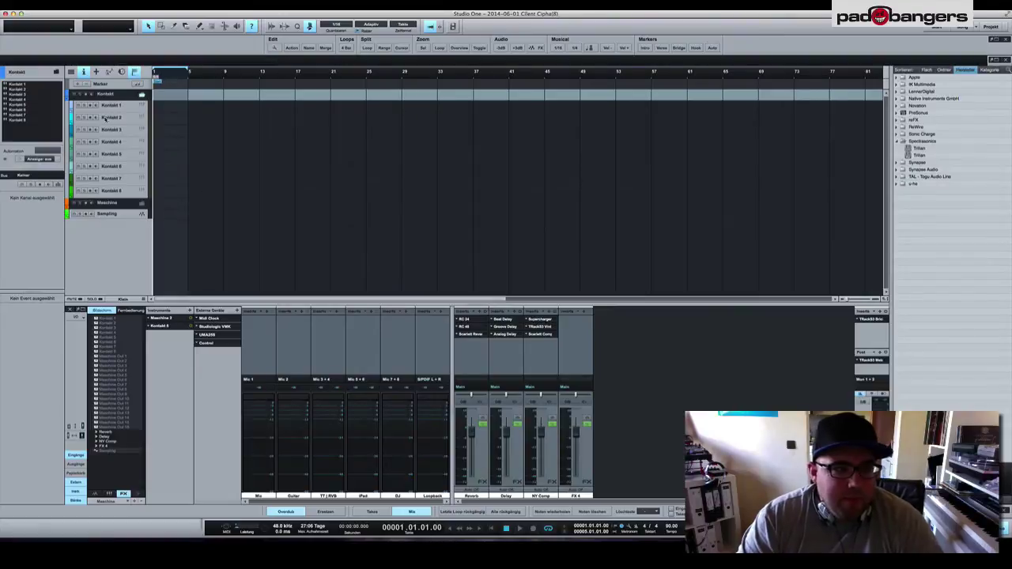
pyautogui.click(118, 105)
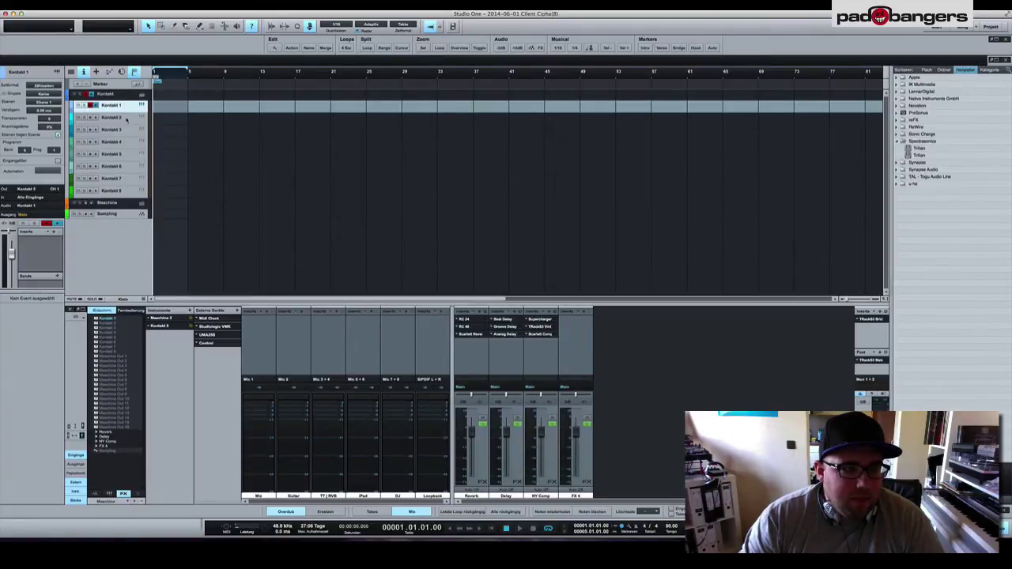
pyautogui.click(125, 117)
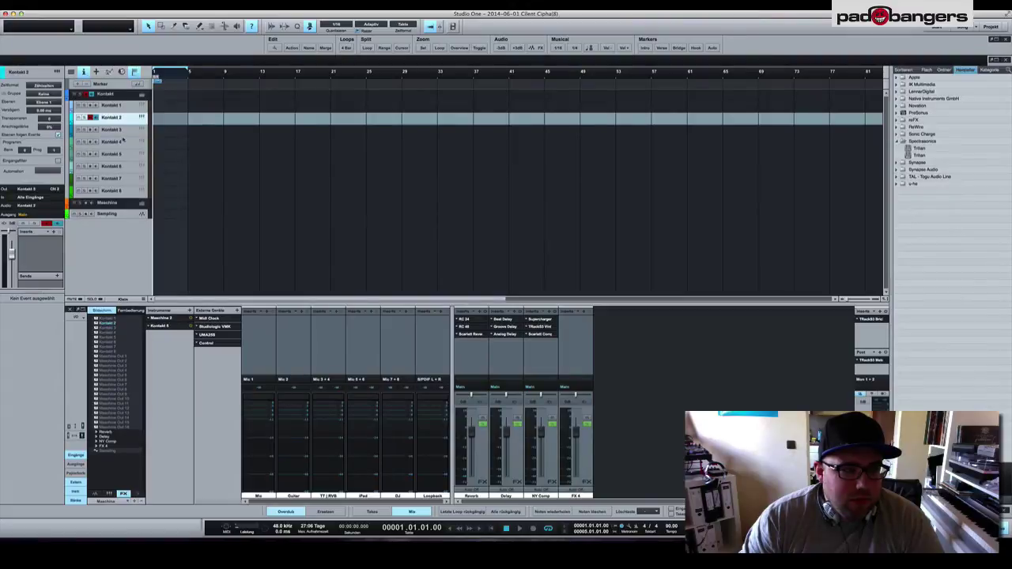
pyautogui.click(127, 131)
pyautogui.click(126, 143)
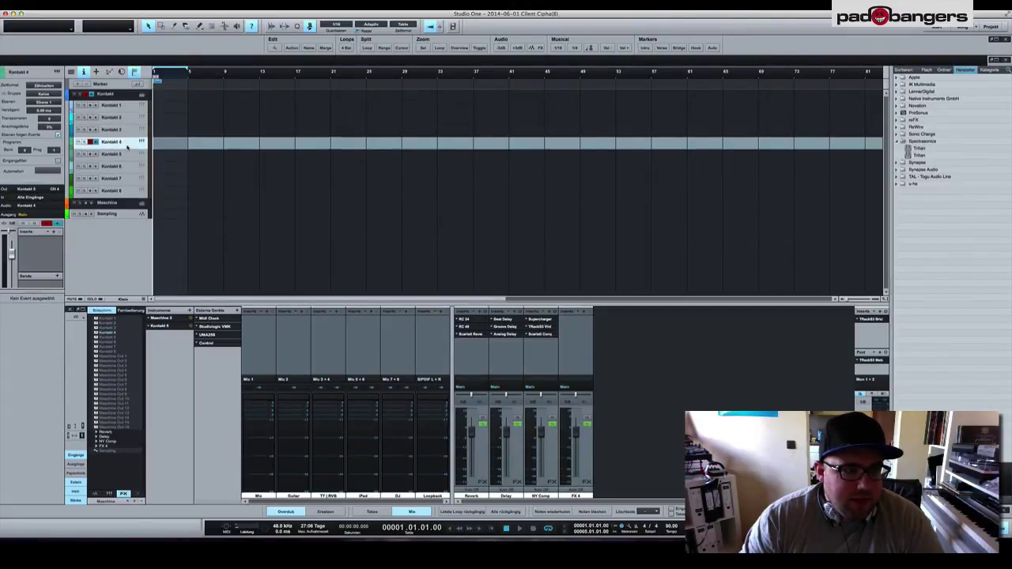
pyautogui.click(126, 154)
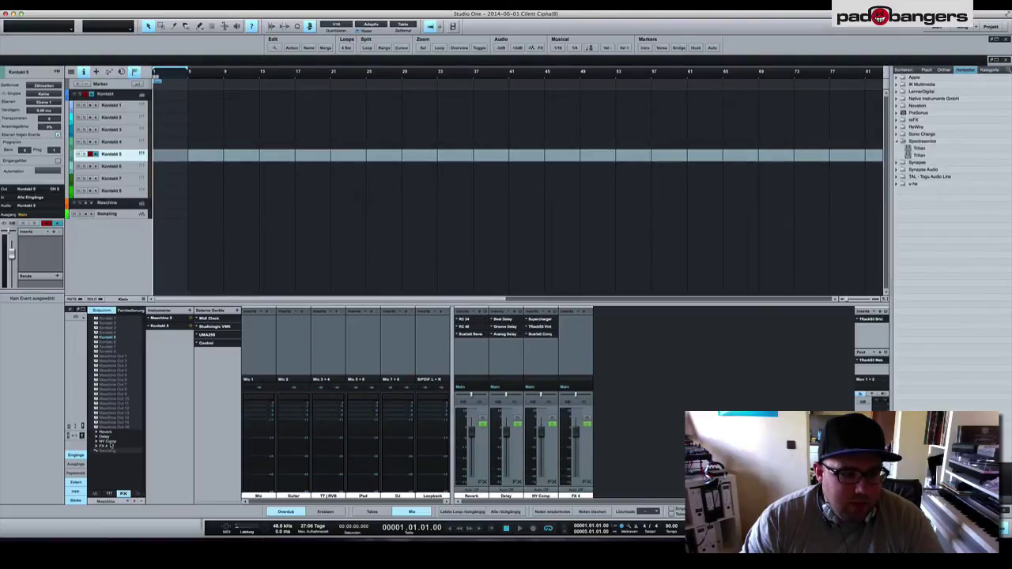
# Switch the mixer to the Kontakt channel set and check channels Kontakt 1–4 and tracks Kontakt 5 and 7.
pyautogui.click(111, 502)
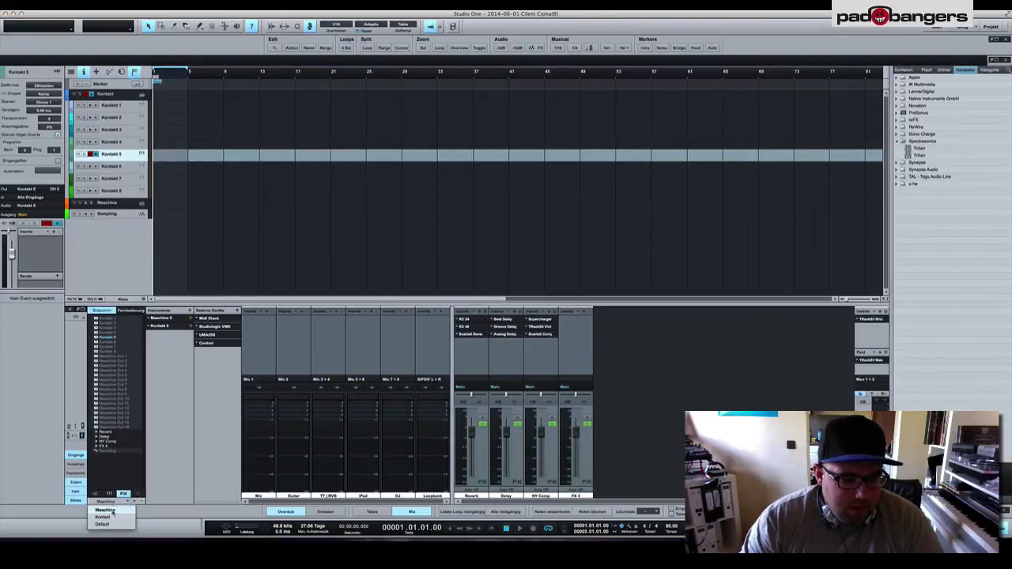
pyautogui.click(105, 517)
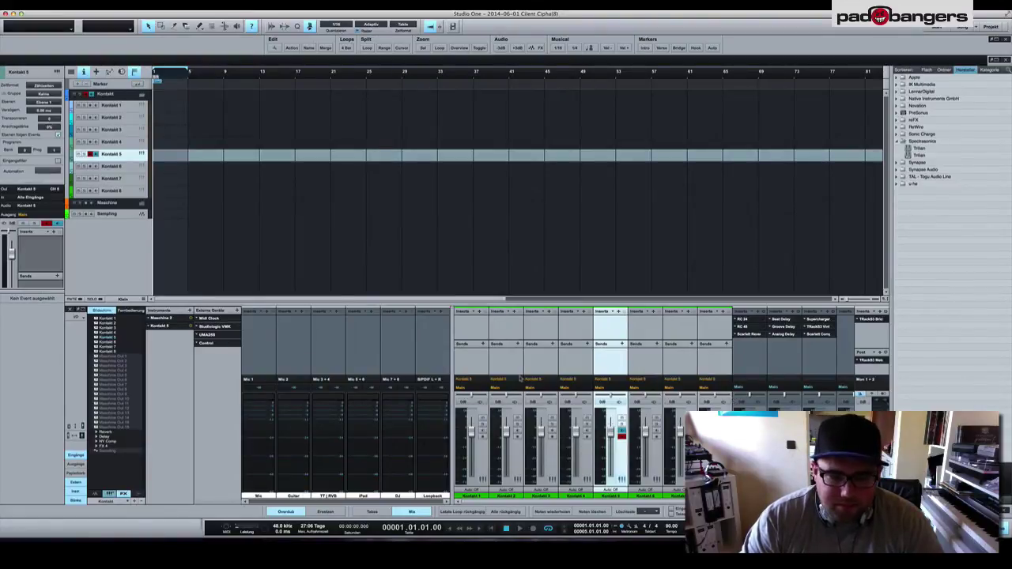
pyautogui.click(586, 458)
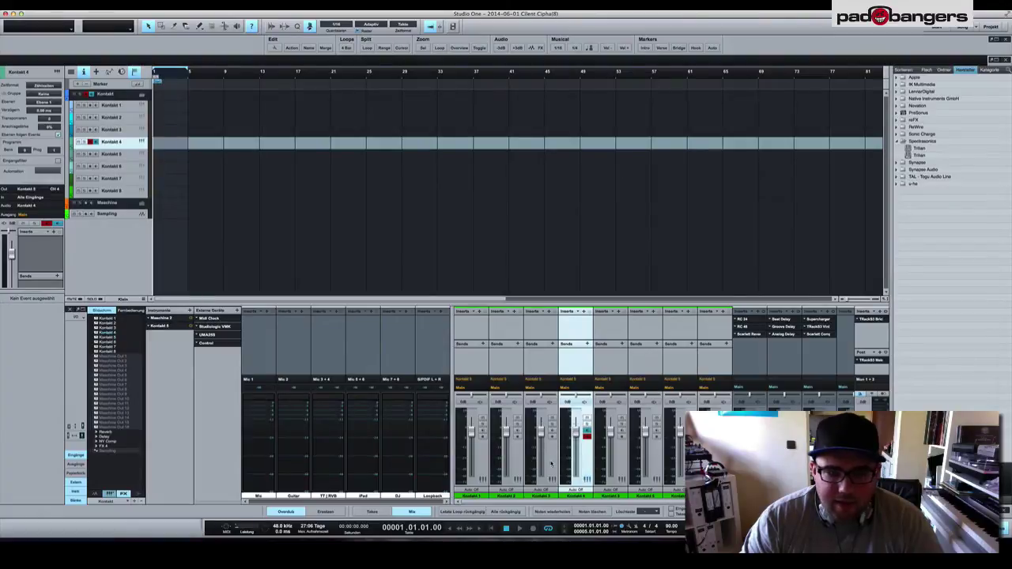
pyautogui.click(552, 465)
pyautogui.click(518, 464)
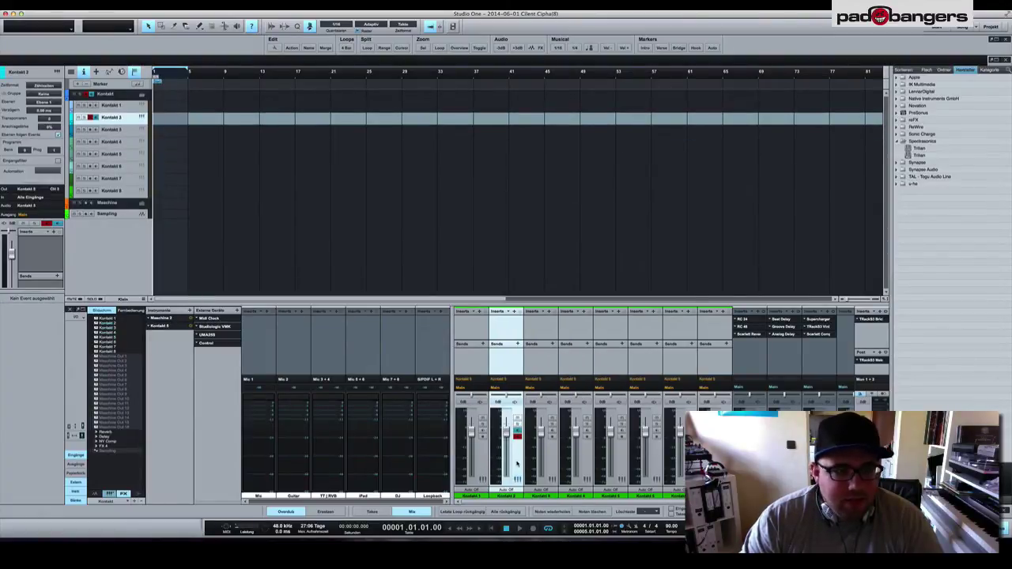
pyautogui.click(483, 467)
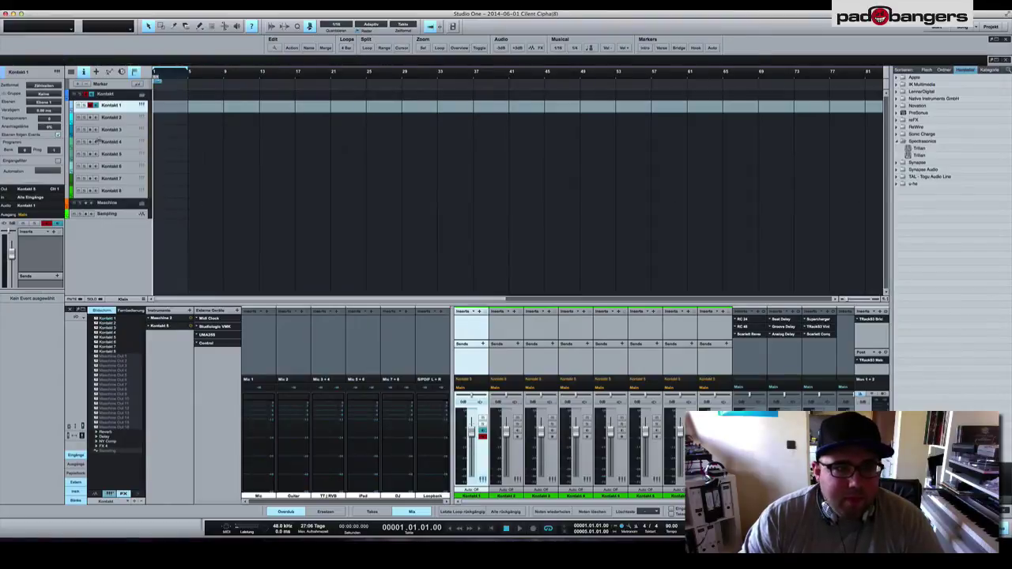
pyautogui.click(116, 157)
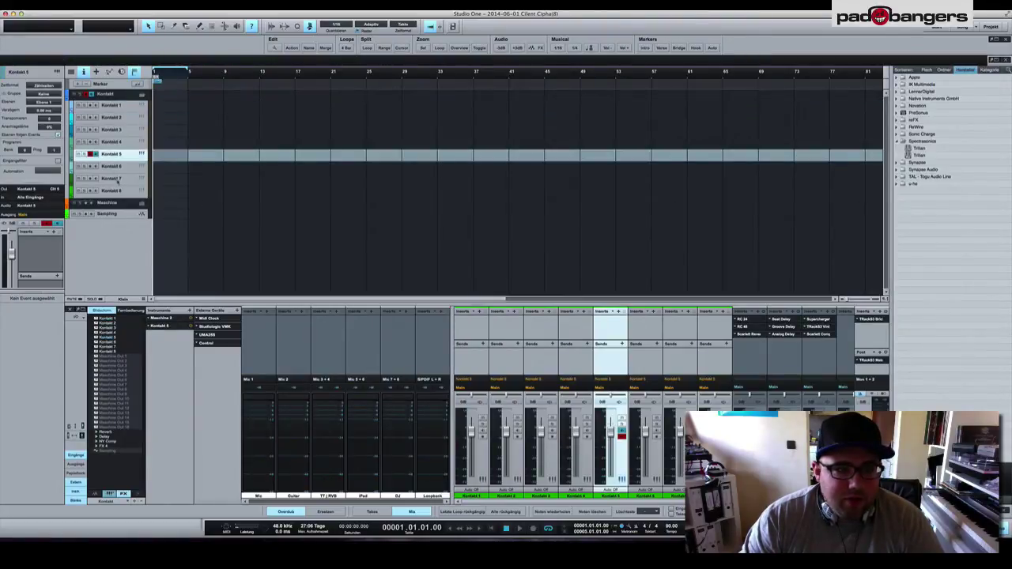
pyautogui.click(117, 181)
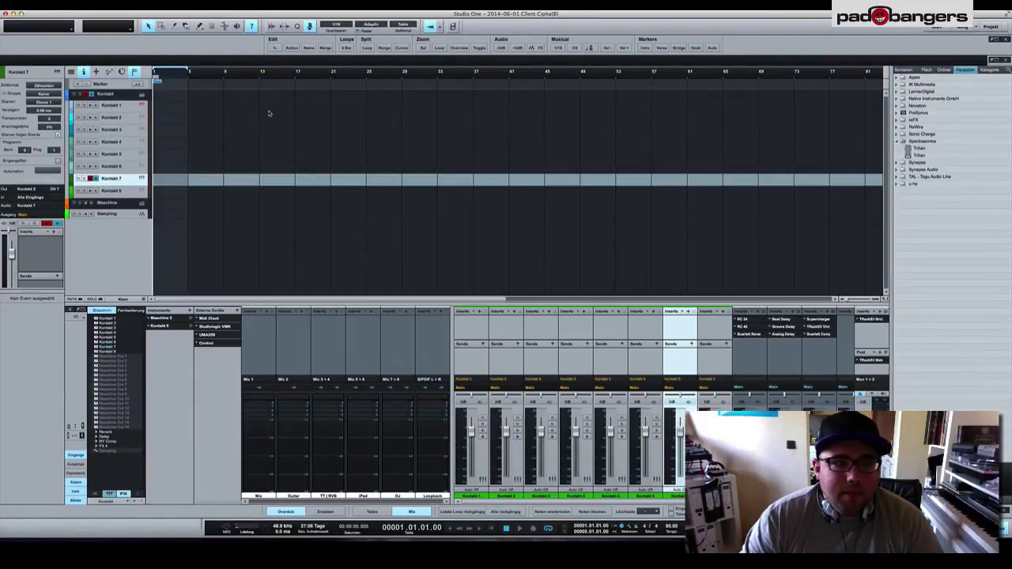
# Open Kontakt for Kontakt 1 and load the Cissy organ from the Vintage Organs library.
pyautogui.press('F11')
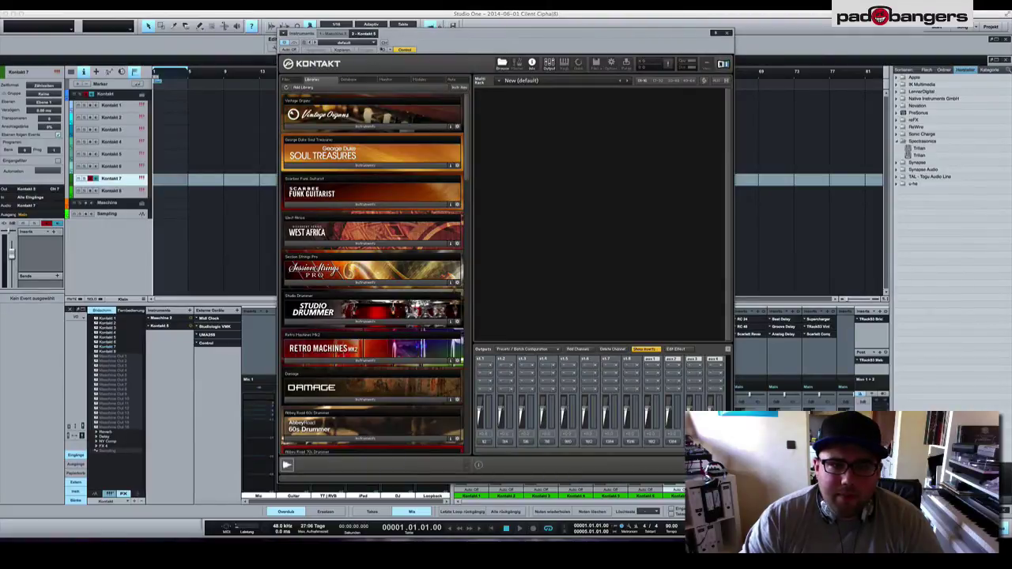
pyautogui.click(384, 43)
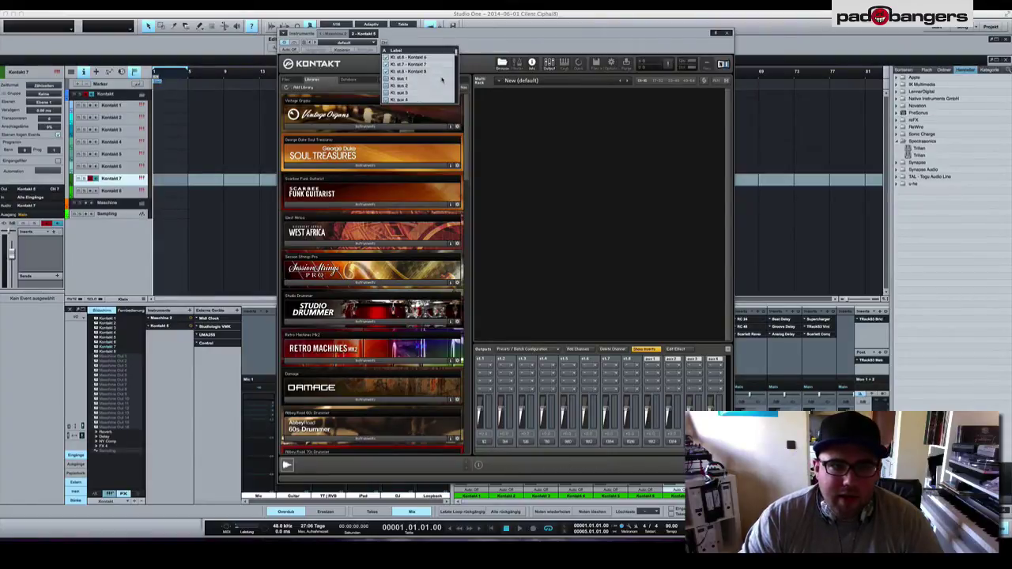
pyautogui.click(385, 43)
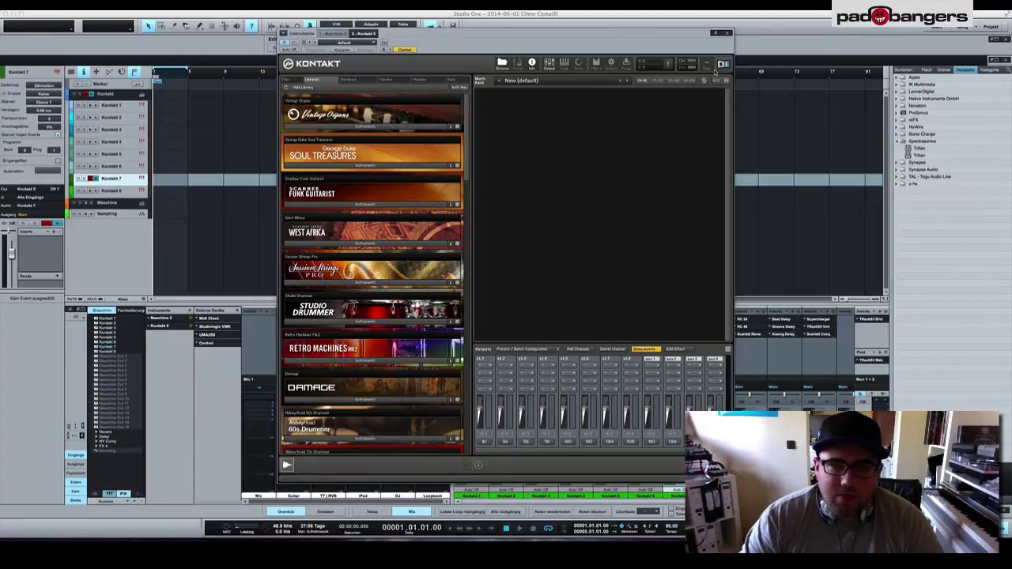
pyautogui.click(729, 33)
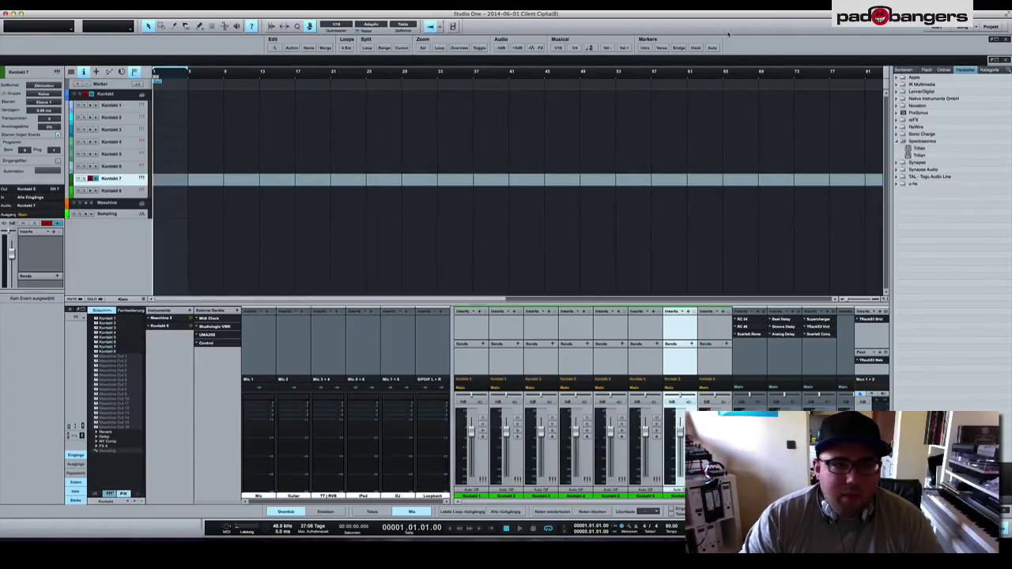
pyautogui.click(141, 108)
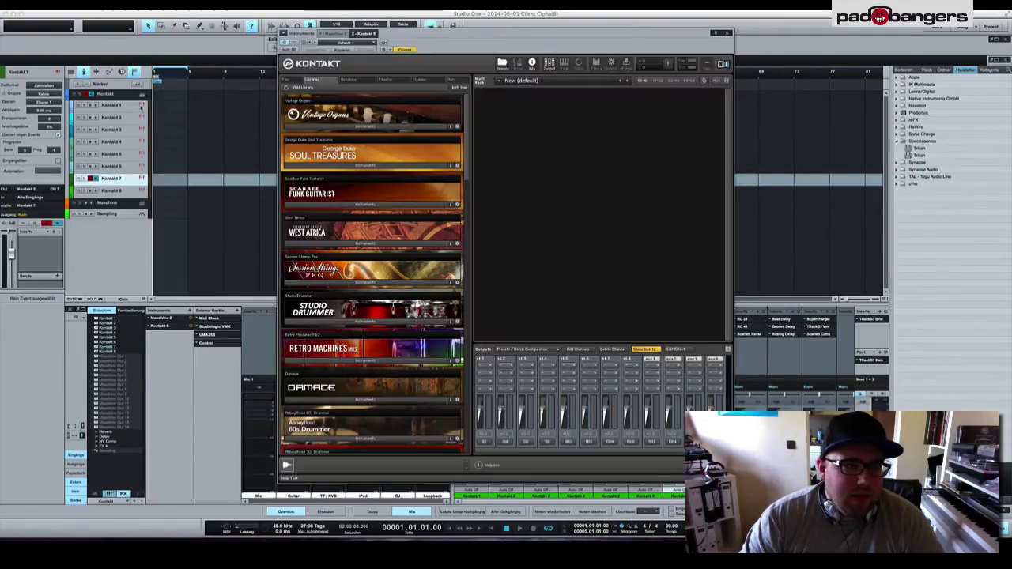
pyautogui.click(360, 128)
pyautogui.doubleClick(340, 159)
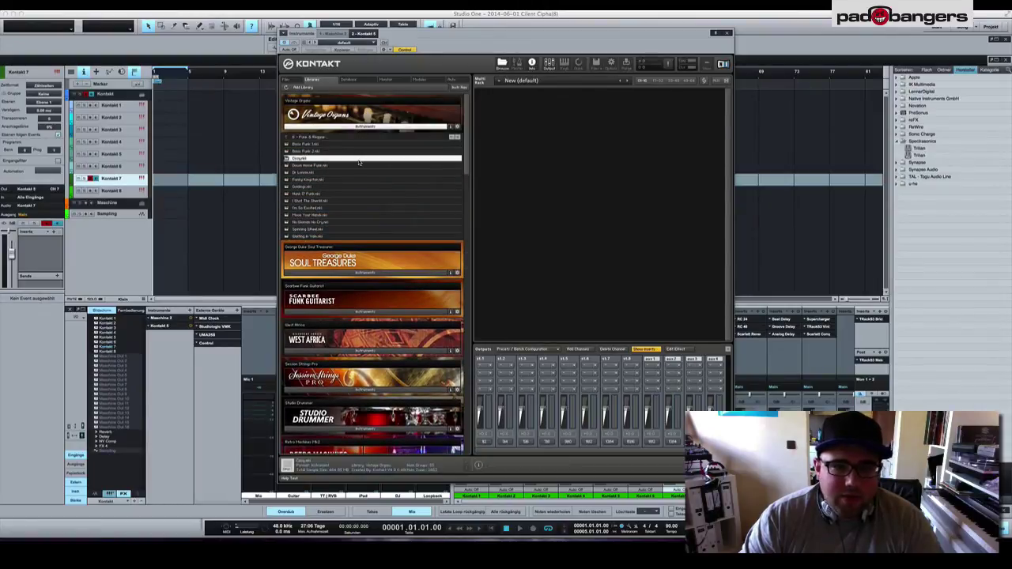
pyautogui.click(133, 107)
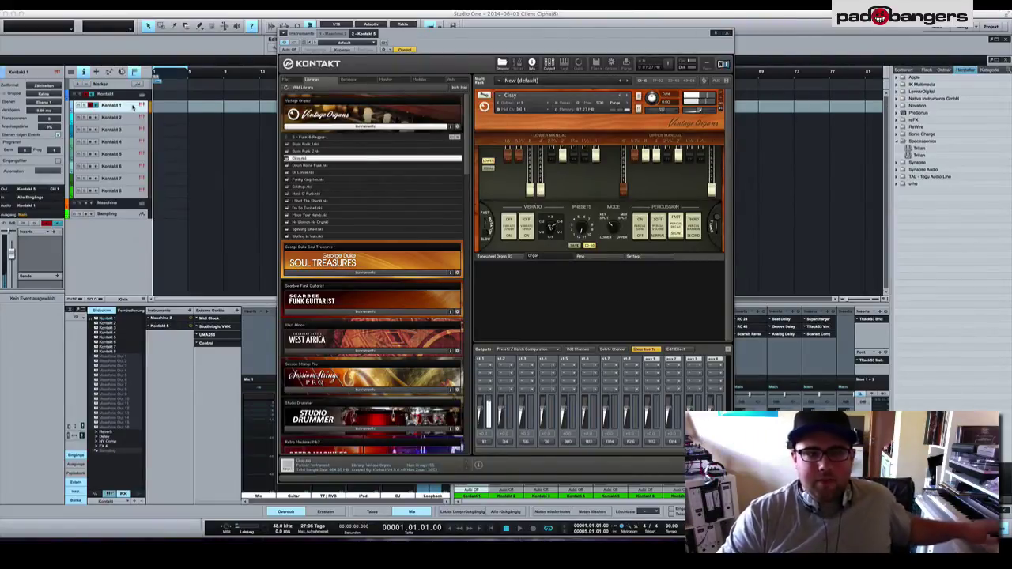
# Load Session Horns – Single Articulation into Kontakt beneath the Cissy organ.
pyautogui.scroll(-5, 371, 353)
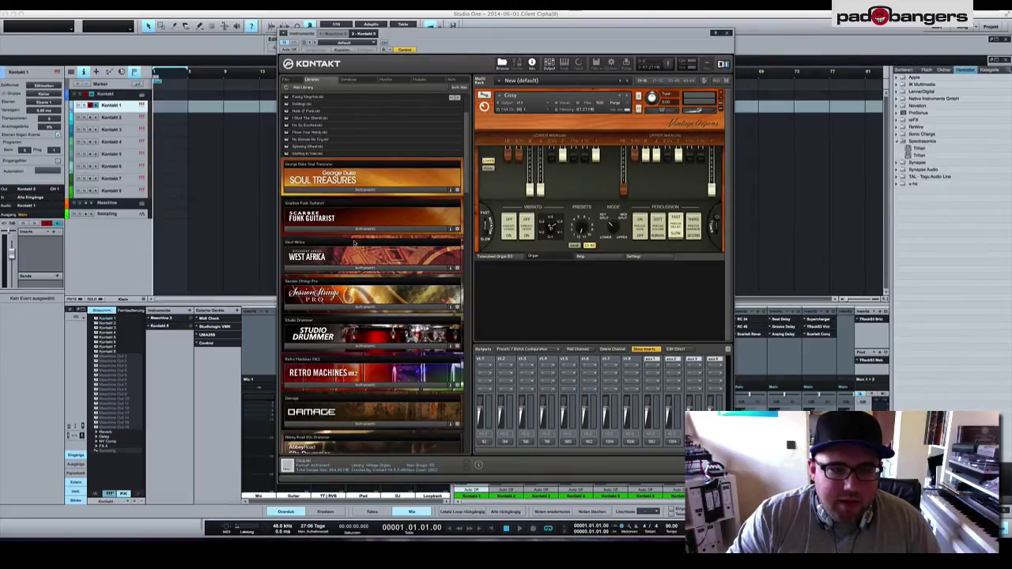
pyautogui.scroll(-12, 354, 273)
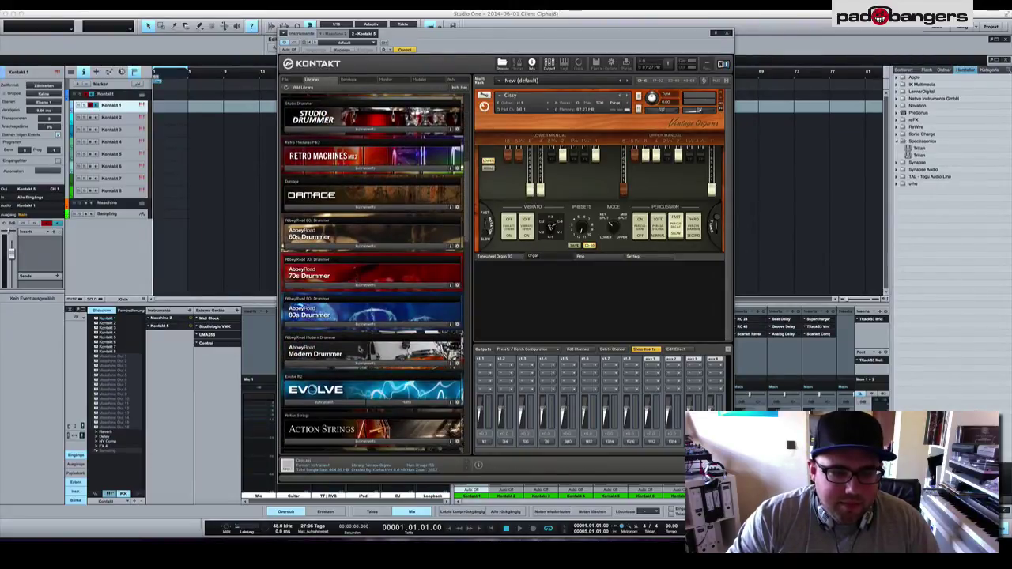
pyautogui.scroll(-6, 358, 345)
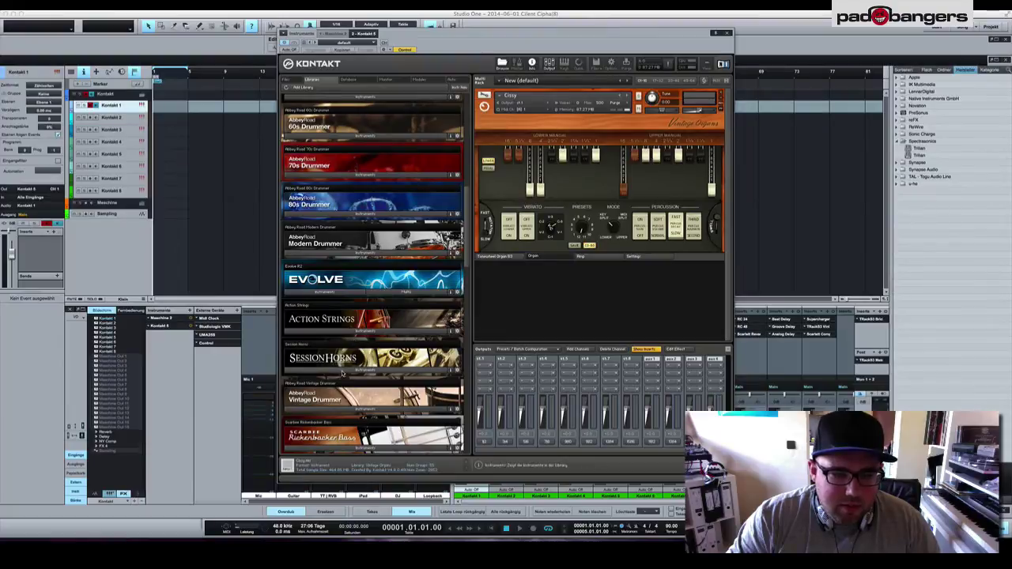
pyautogui.click(343, 369)
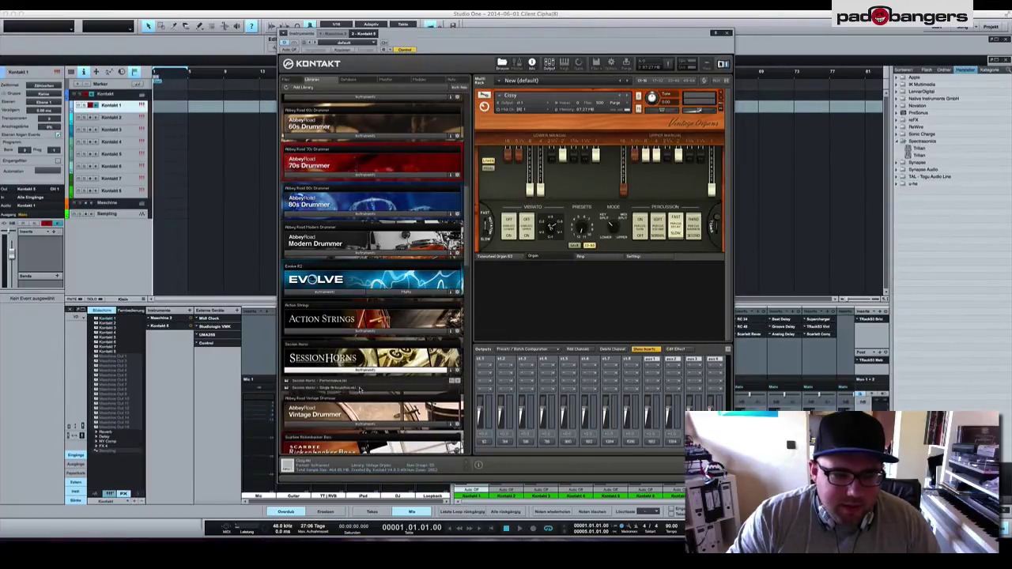
pyautogui.doubleClick(359, 388)
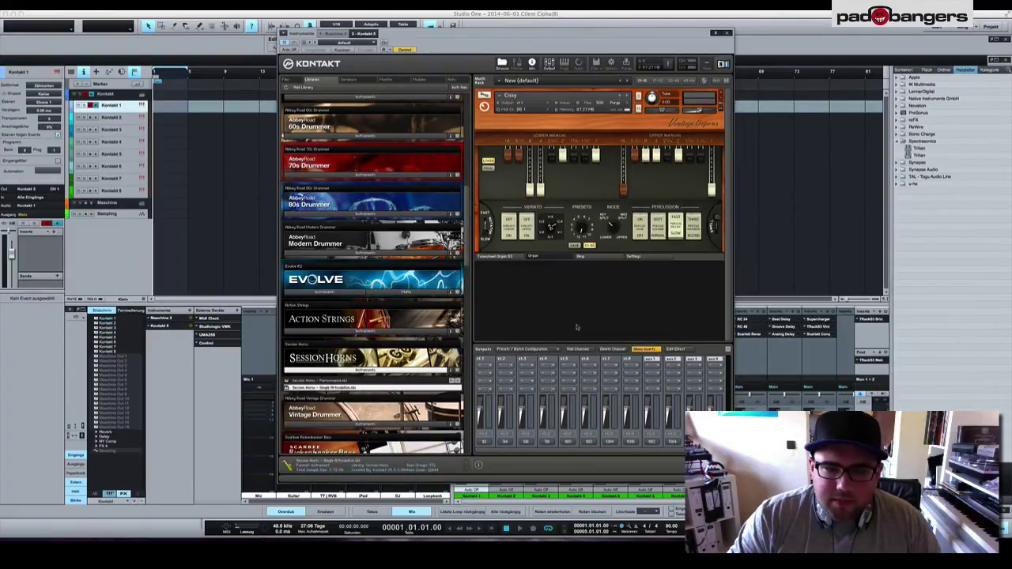
# Set the Session Horns output to st.2 and select the Kontakt 2 track.
pyautogui.click(530, 276)
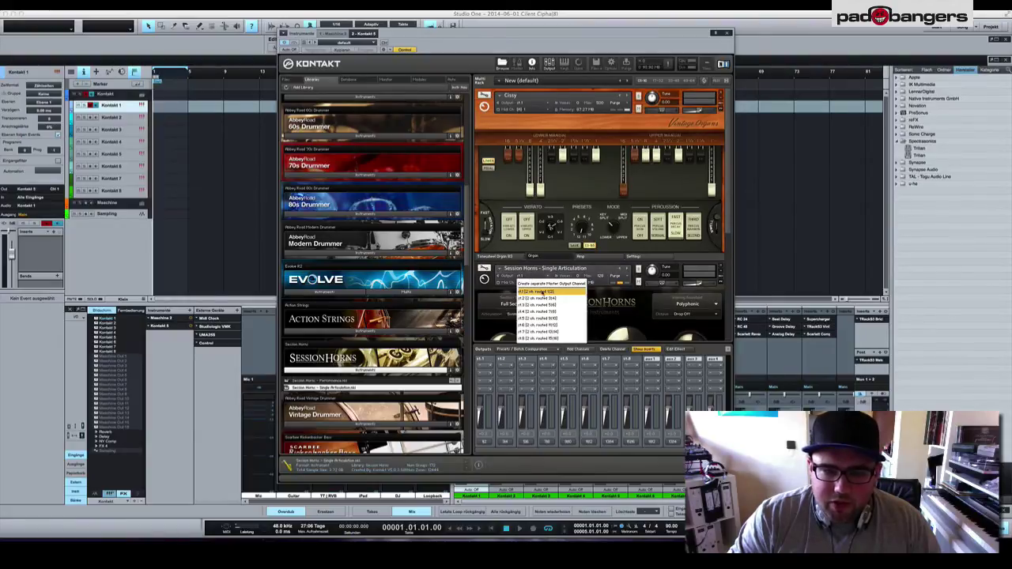
pyautogui.click(544, 298)
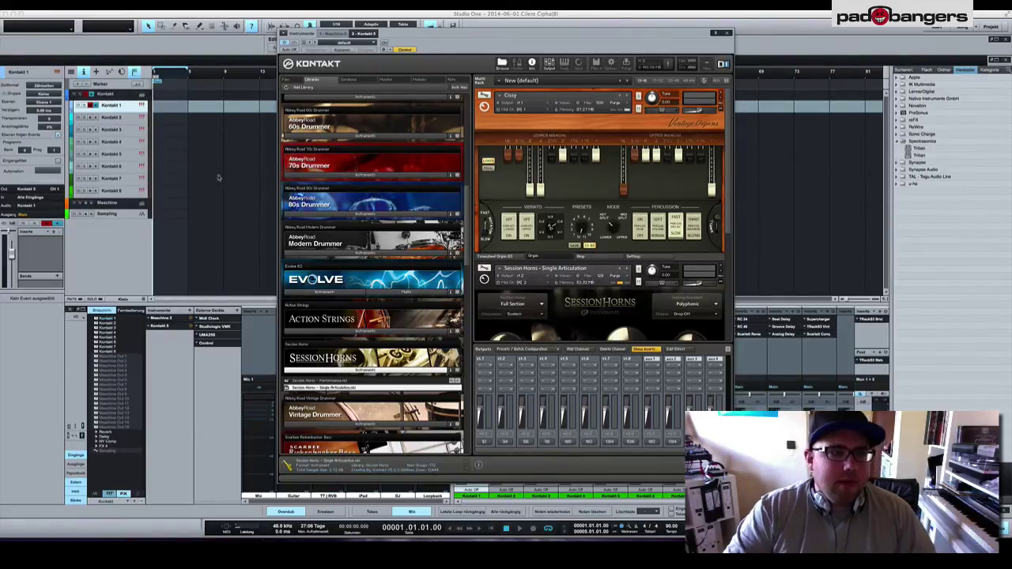
pyautogui.press('Down')
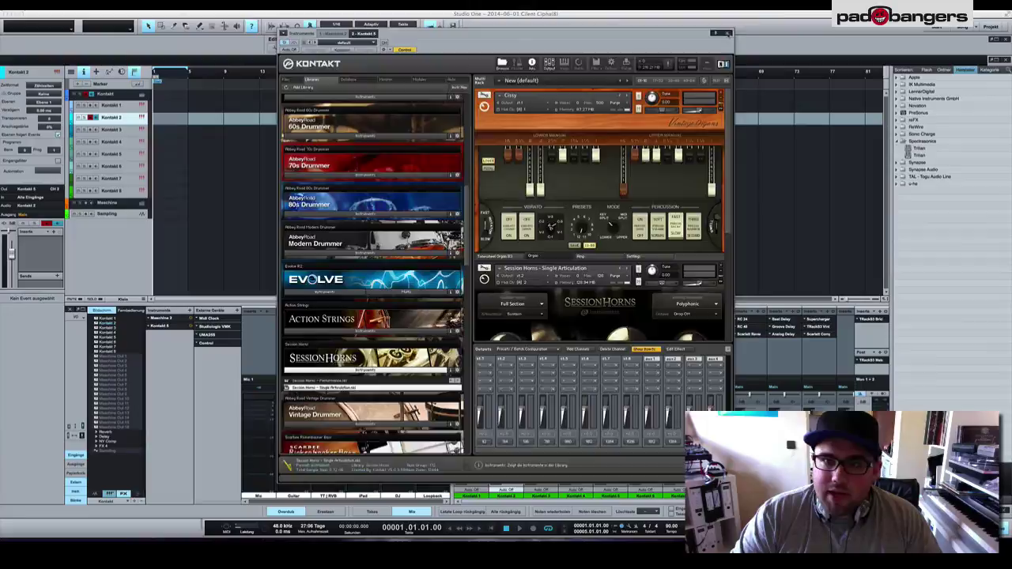
# Close Kontakt, collapse the Kontakt folder and expand the Maschine folder showing Group A–G tracks.
pyautogui.click(728, 34)
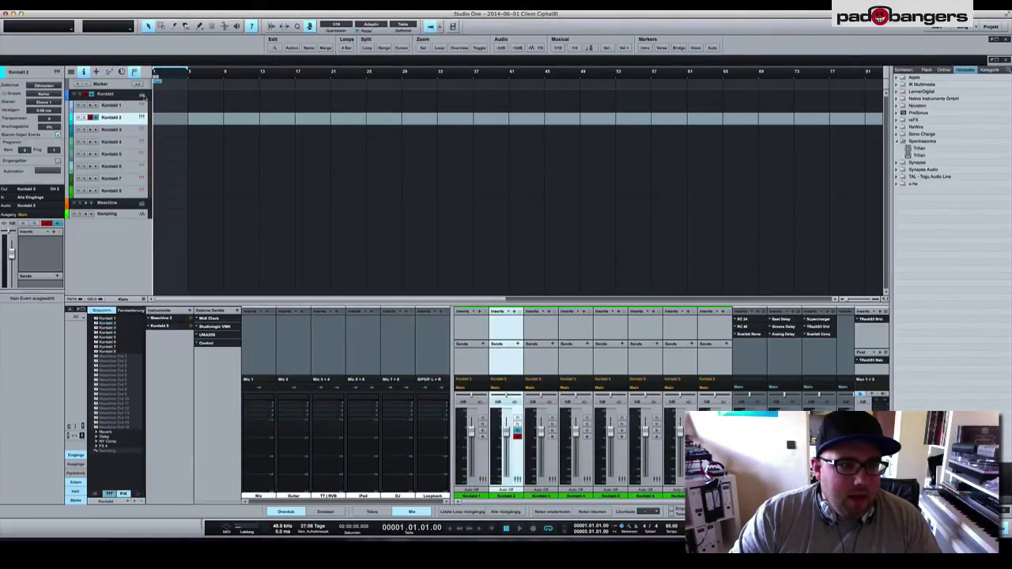
pyautogui.click(143, 95)
pyautogui.click(143, 106)
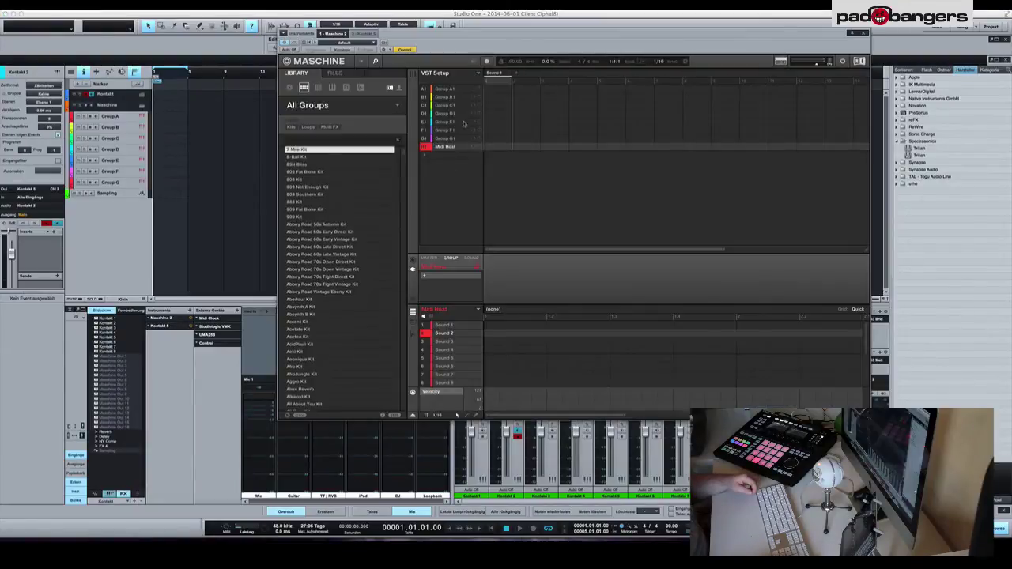
# Show group A1's Input > MIDI page in Maschine, check groups B1–G1's channels, then return to A1.
pyautogui.click(449, 95)
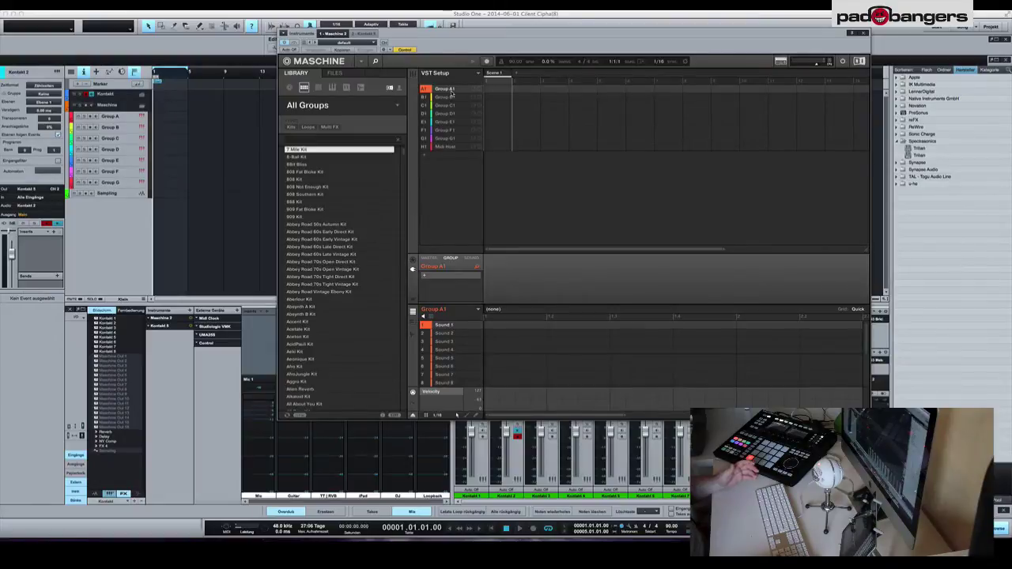
pyautogui.click(414, 259)
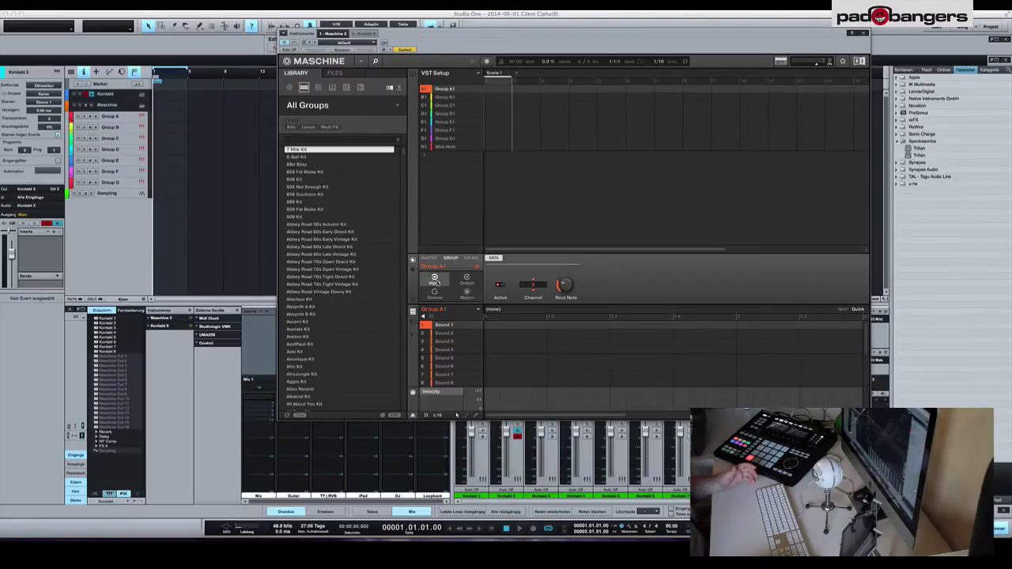
pyautogui.moveTo(564, 287)
pyautogui.click(461, 98)
pyautogui.click(462, 105)
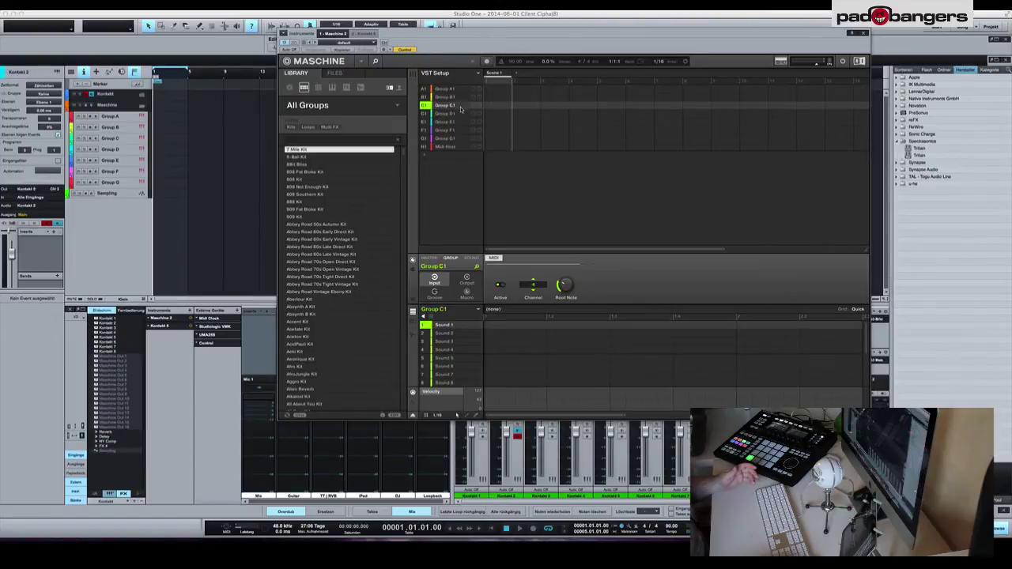
pyautogui.click(461, 113)
pyautogui.click(461, 121)
pyautogui.click(461, 129)
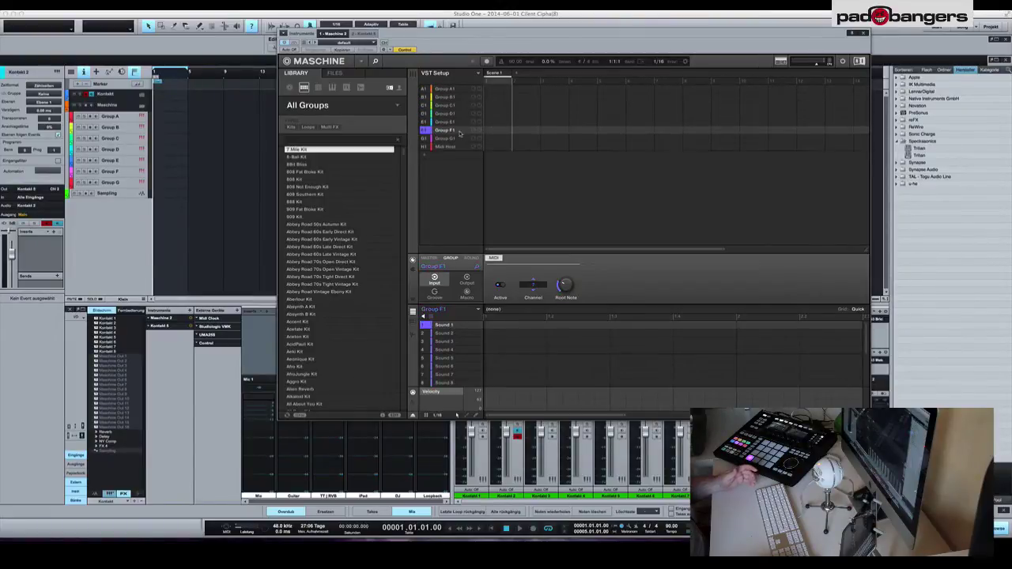
pyautogui.click(460, 139)
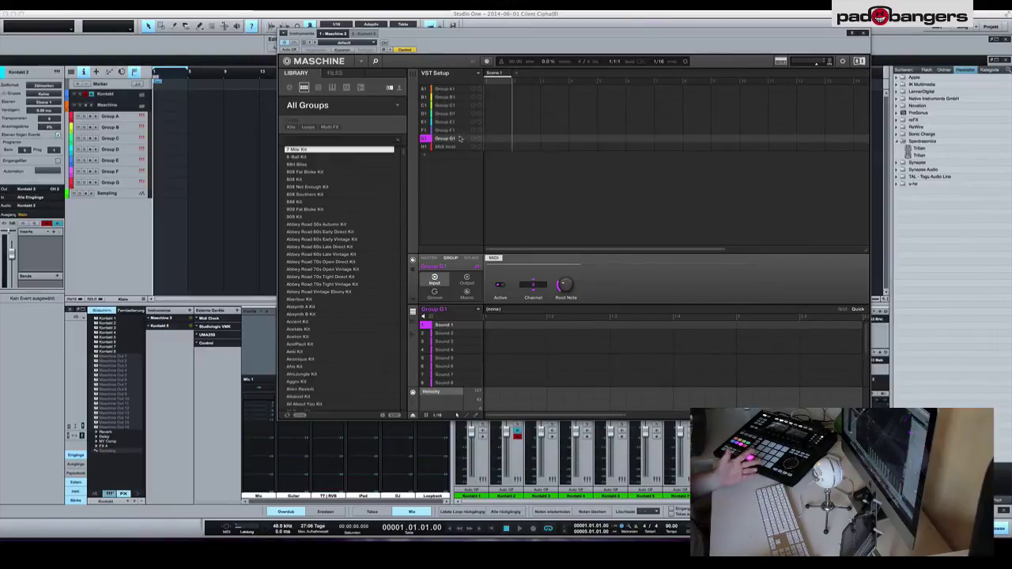
pyautogui.click(457, 92)
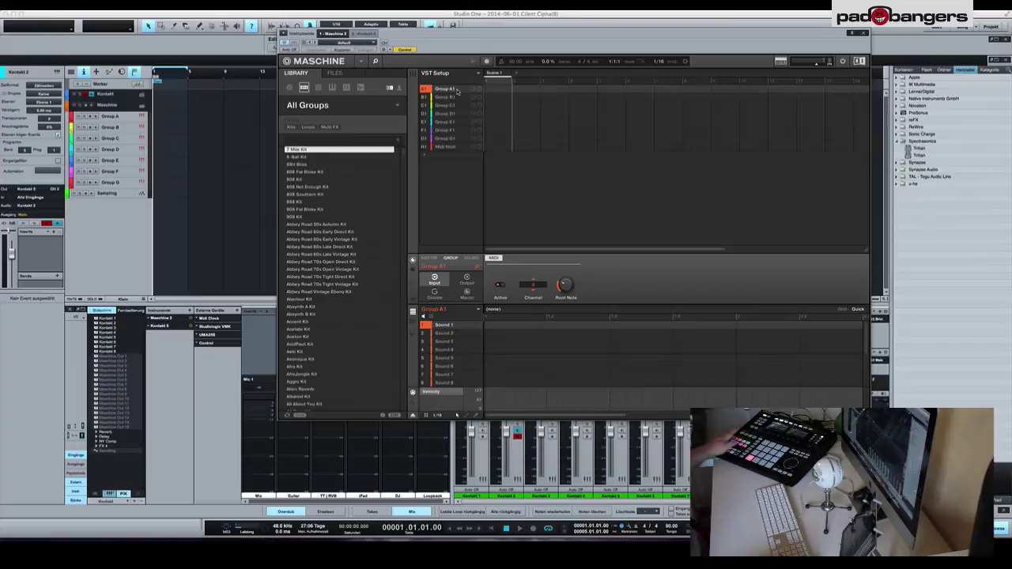
# Load the 909 Kit into group A1, record on Group A, and switch the mixer to Maschine channels.
pyautogui.click(335, 217)
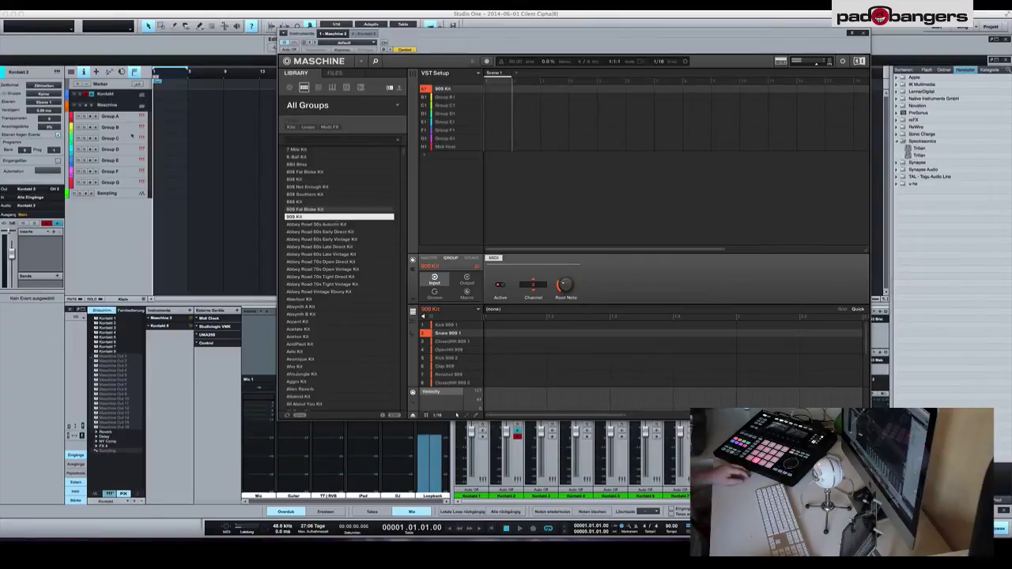
pyautogui.click(128, 119)
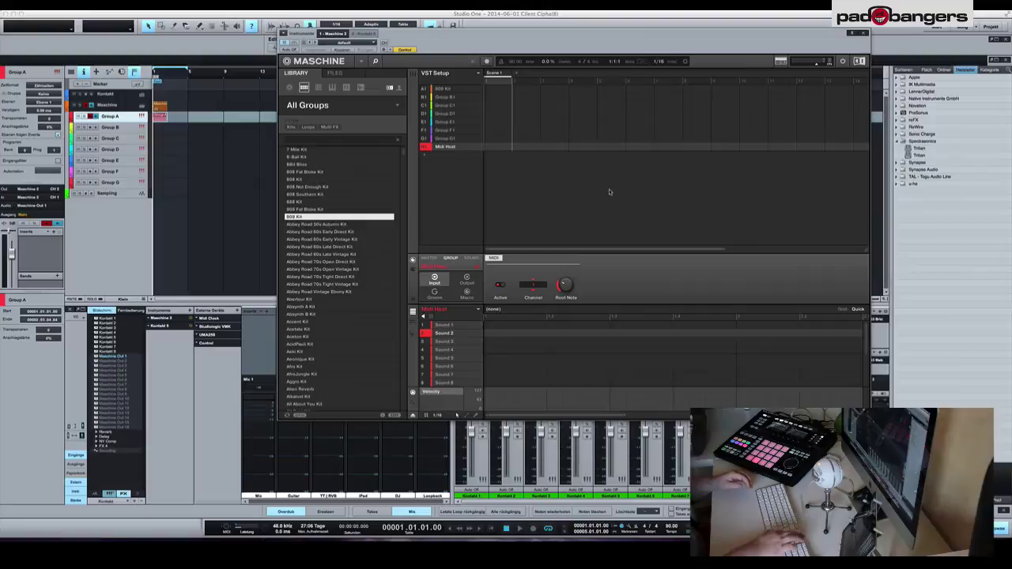
pyautogui.press('super+w')
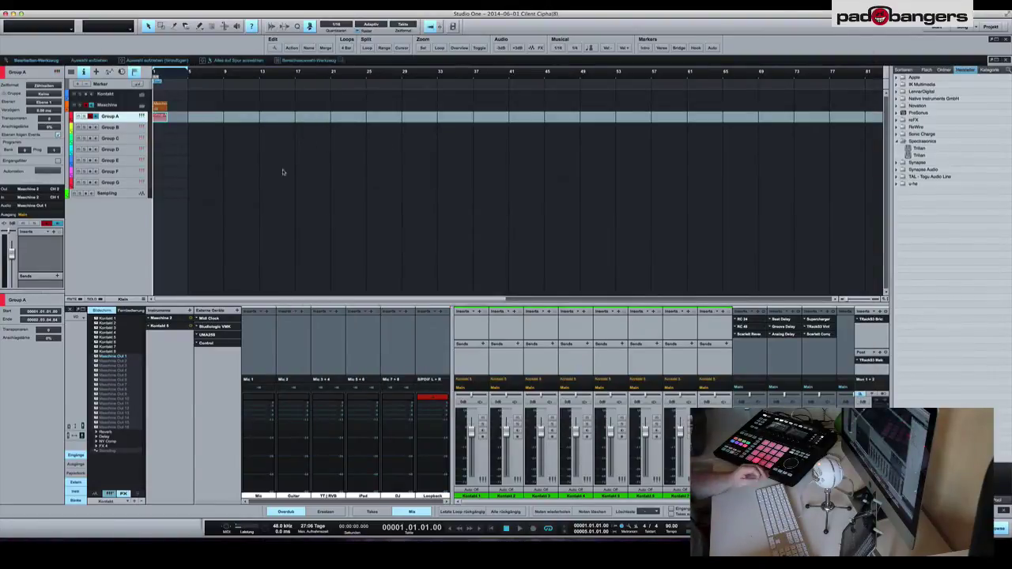
pyautogui.click(102, 502)
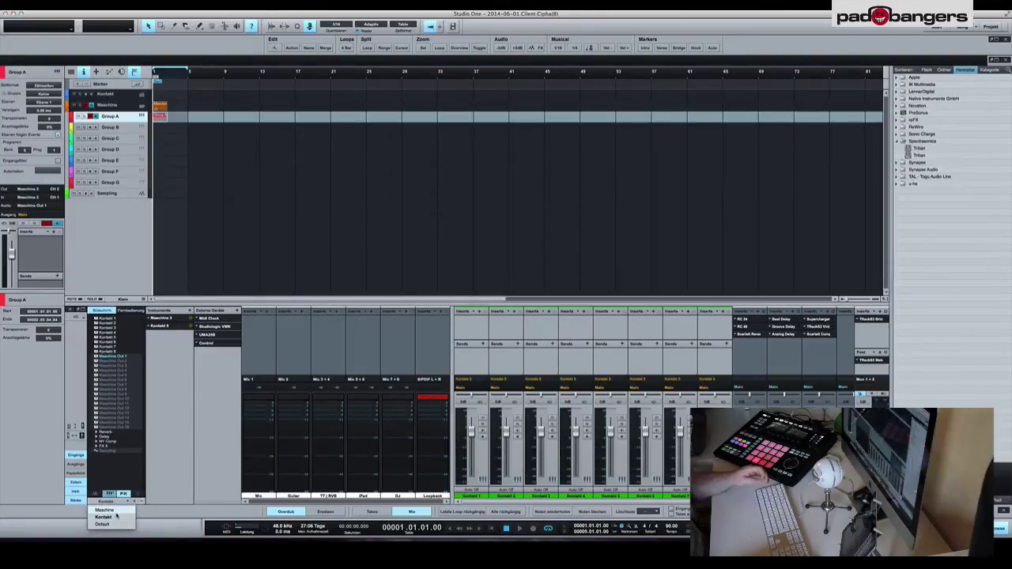
pyautogui.click(117, 510)
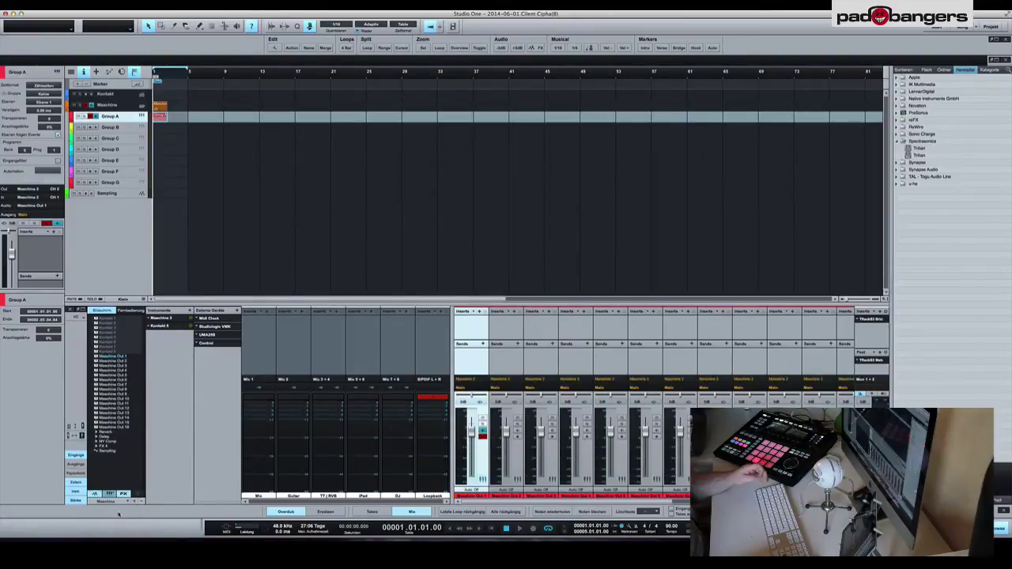
# In Maschine's Sound > Output, route Kick 909 1 to Ext. 1 and Snare 909 1 to Ext. 2.
pyautogui.click(143, 116)
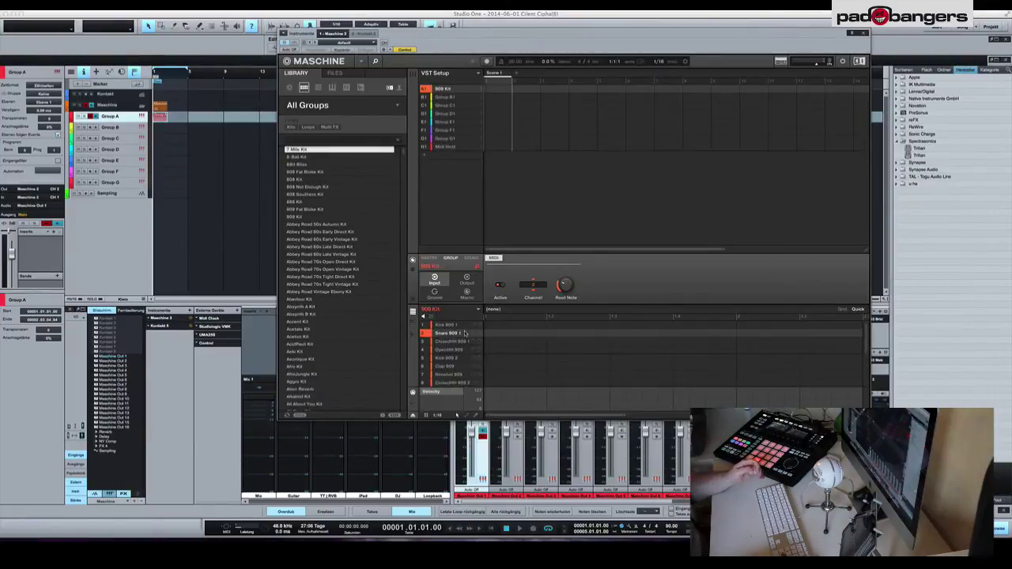
pyautogui.click(471, 261)
pyautogui.click(466, 278)
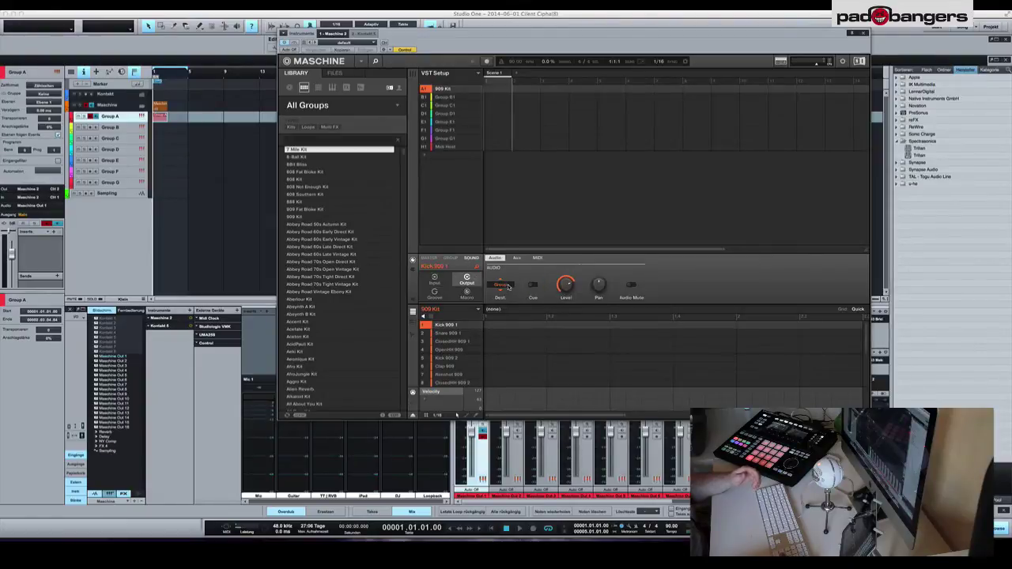
pyautogui.click(508, 286)
pyautogui.click(518, 151)
pyautogui.click(455, 333)
pyautogui.click(496, 286)
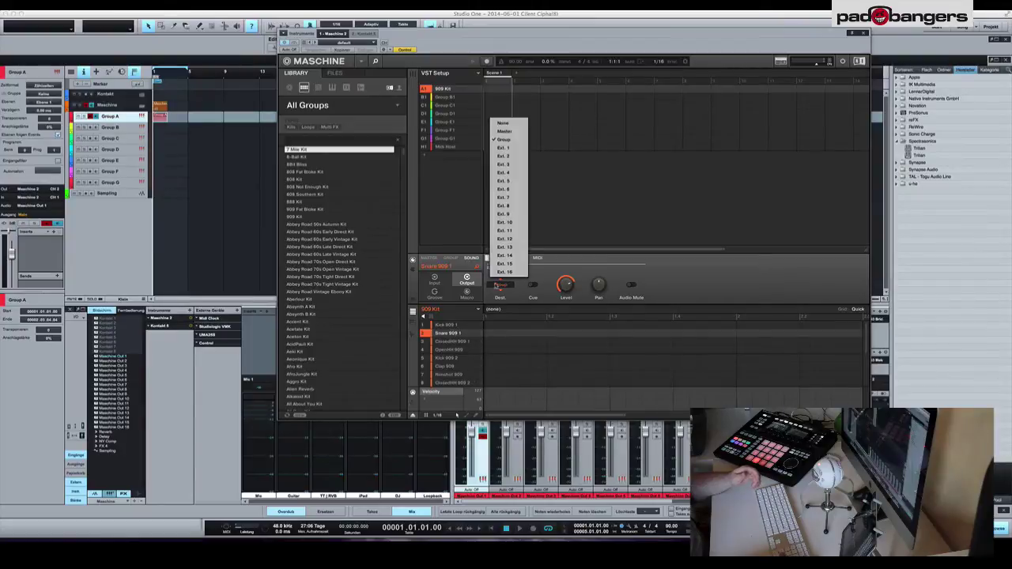
pyautogui.click(510, 158)
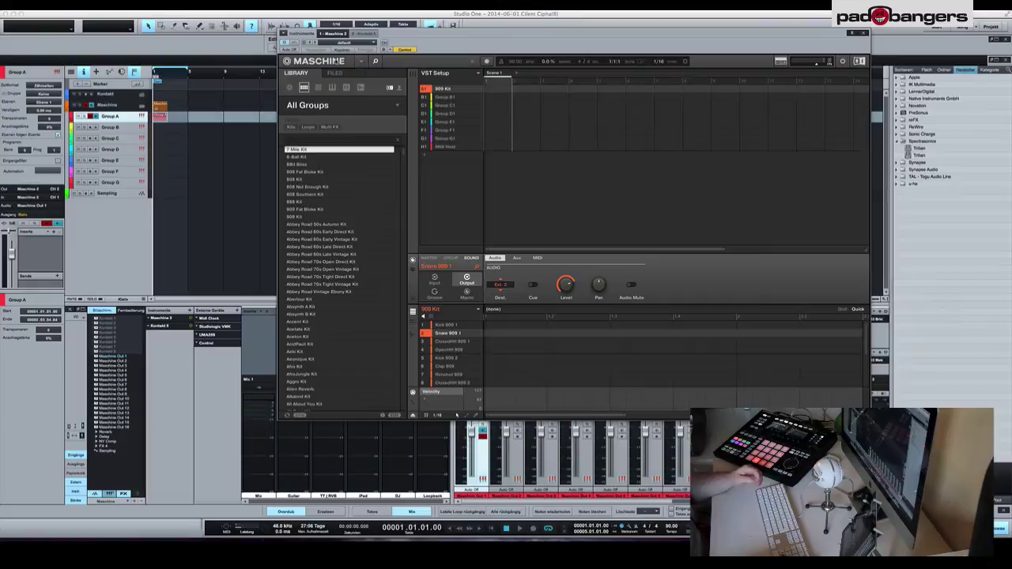
pyautogui.press('super+w')
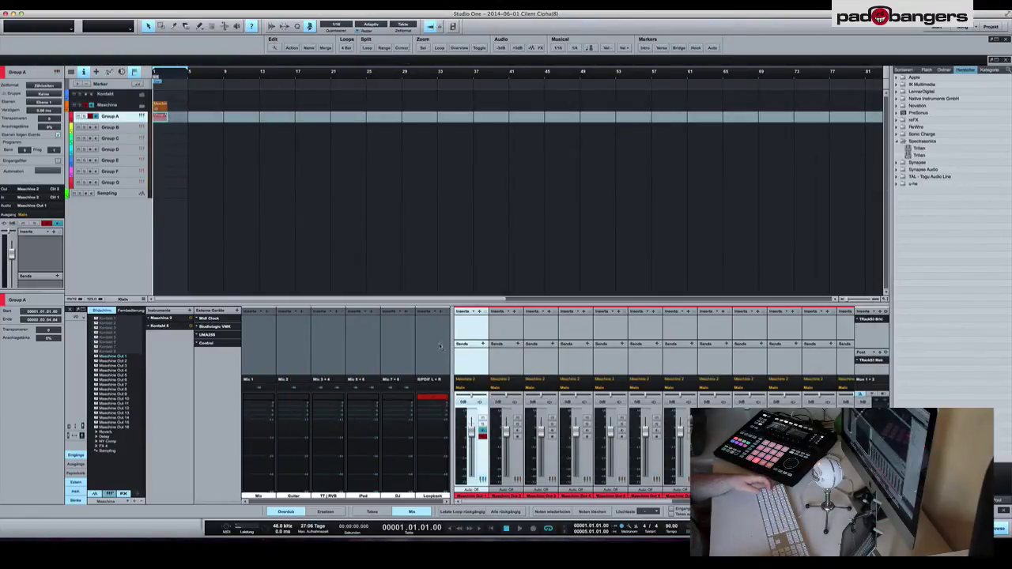
# Split the Group A part by pitch into Group A - C 1 and C# 1 tracks, checking playback before and after.
pyautogui.press('space')
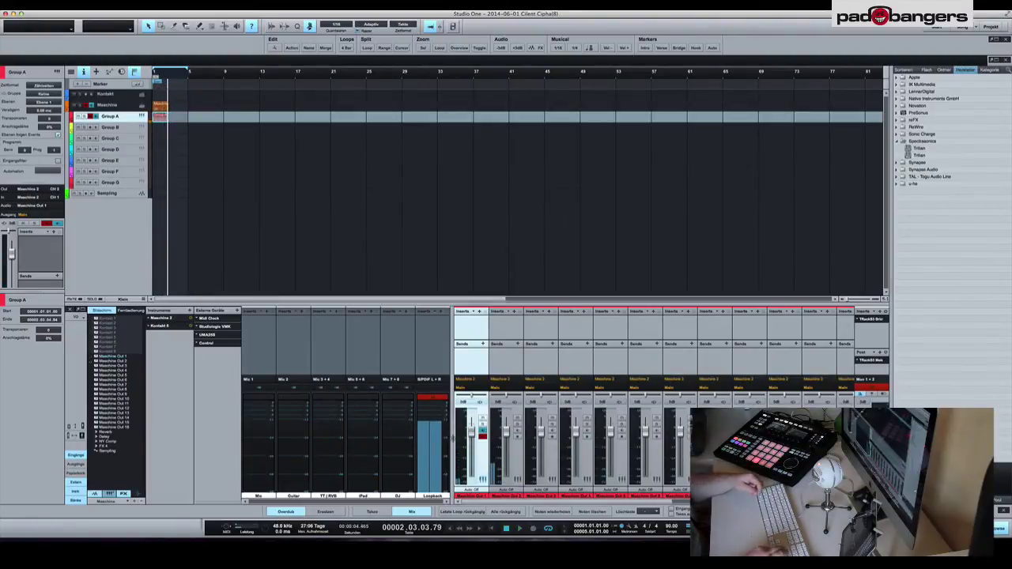
pyautogui.press('space')
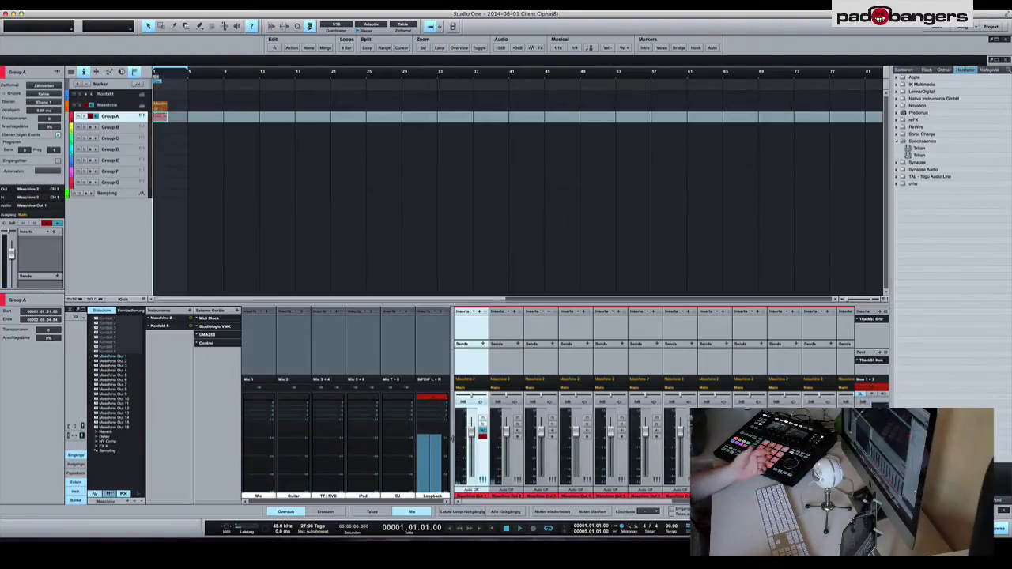
pyautogui.rightClick(160, 117)
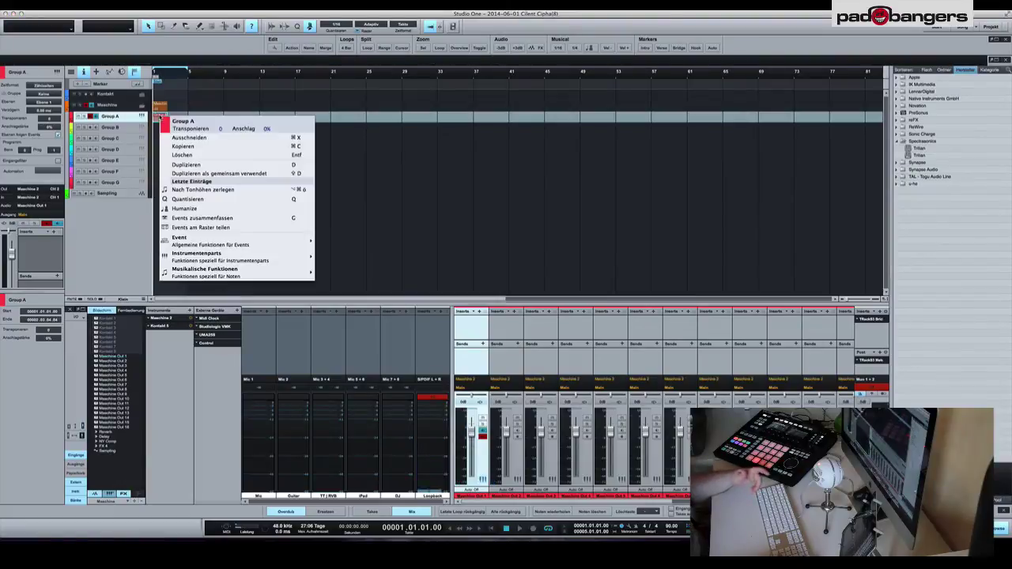
pyautogui.click(192, 190)
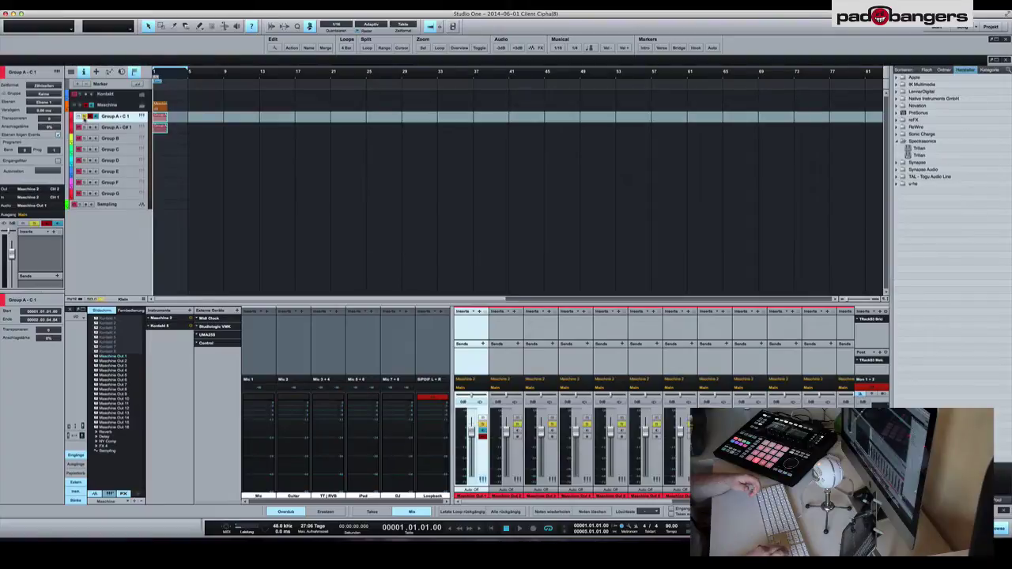
pyautogui.press('space')
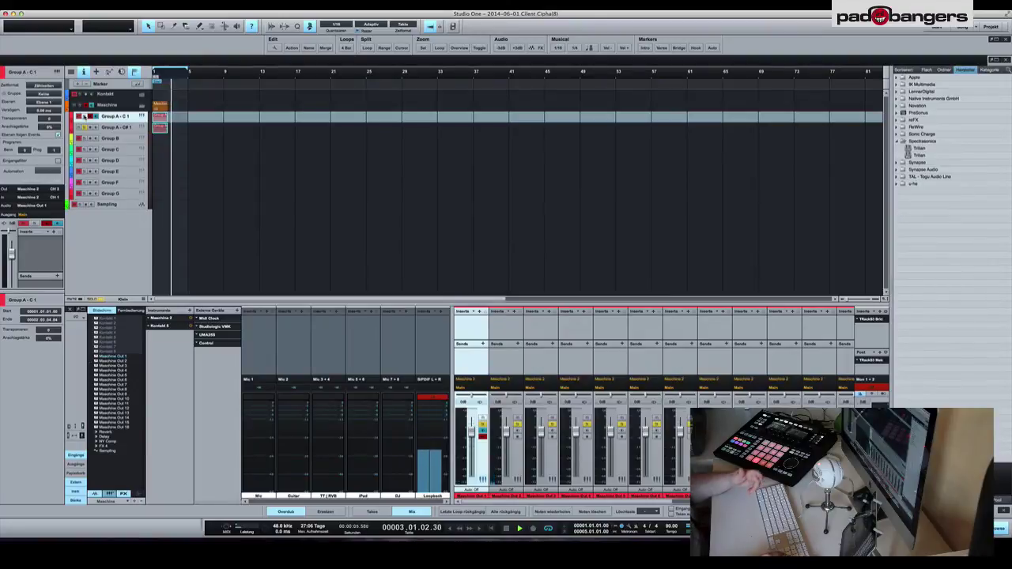
pyautogui.press('space')
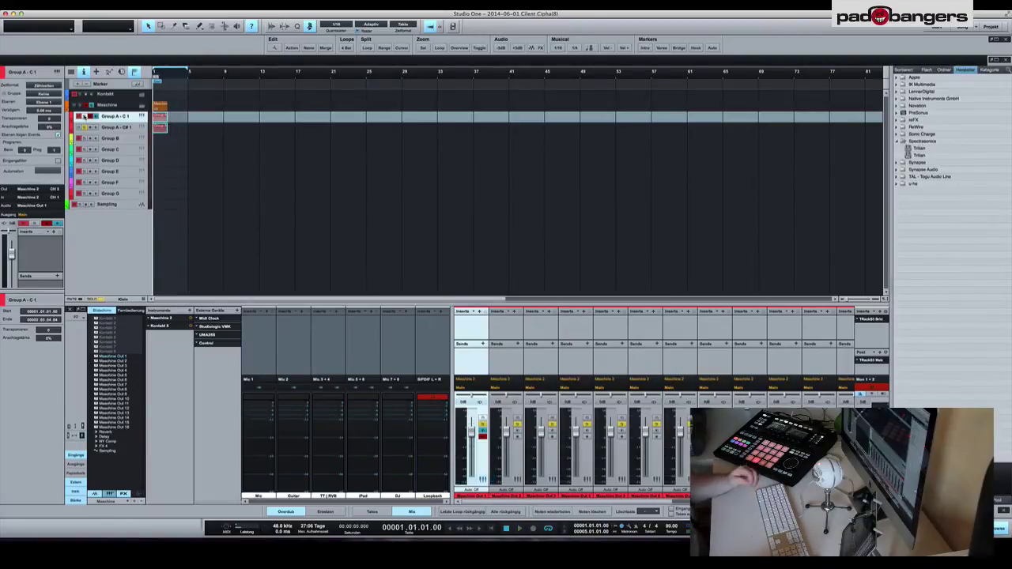
# Load the Afro Kit into Maschine's group B1 and select the Group B track.
pyautogui.click(92, 117)
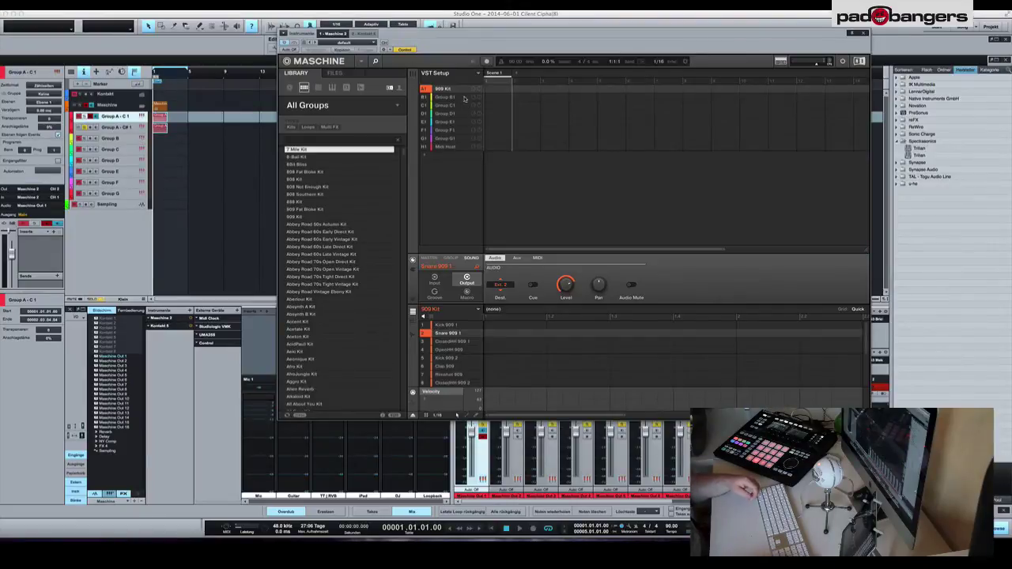
pyautogui.click(336, 366)
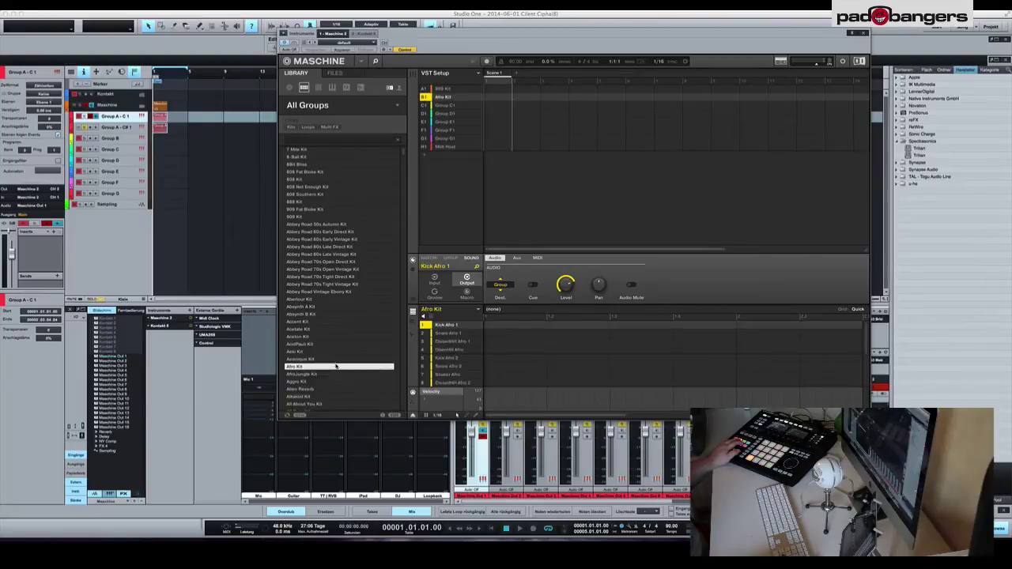
pyautogui.click(128, 138)
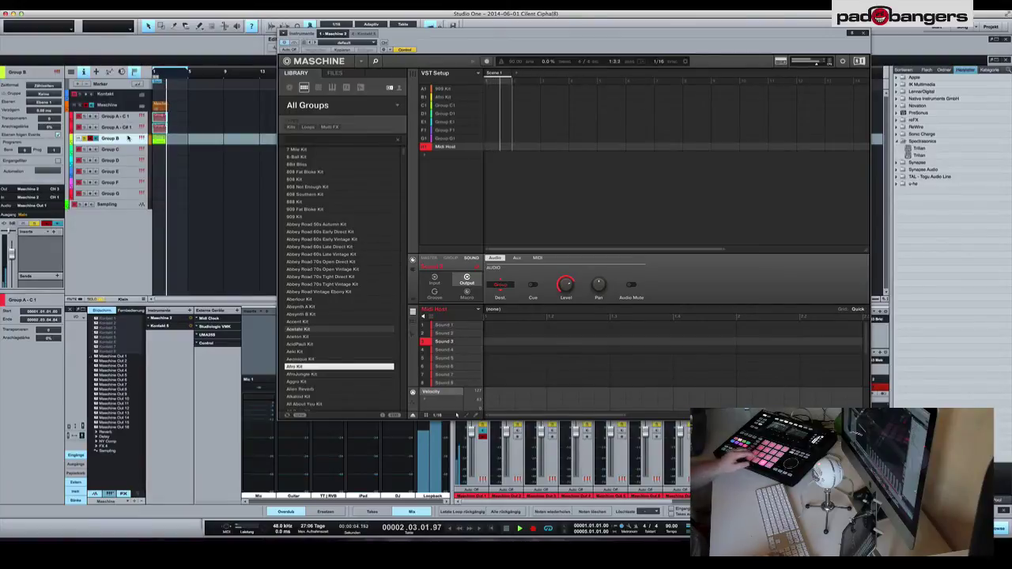
# Play back the Maschine pattern, stop it, and close the Maschine window.
pyautogui.press('space')
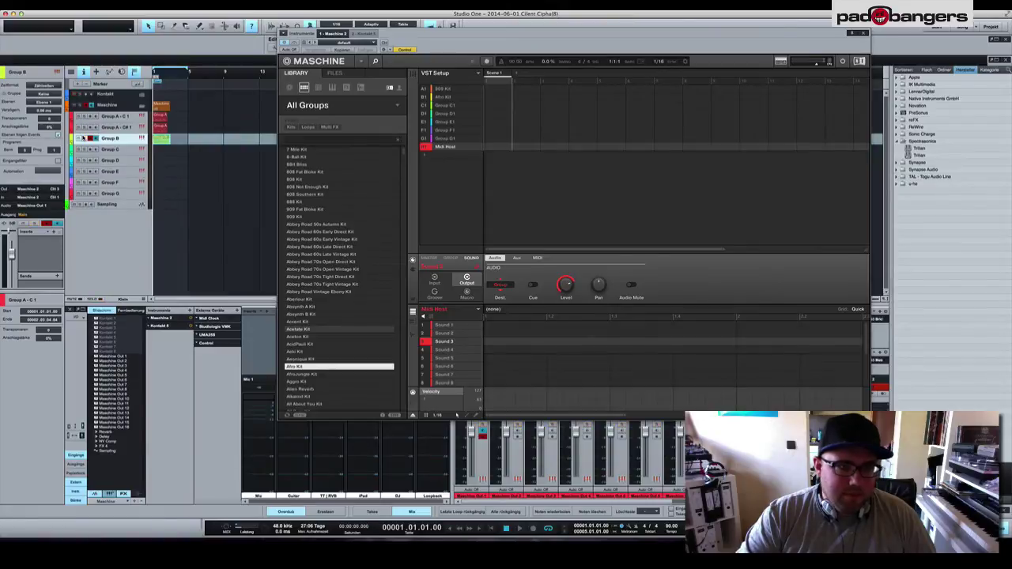
pyautogui.press('space')
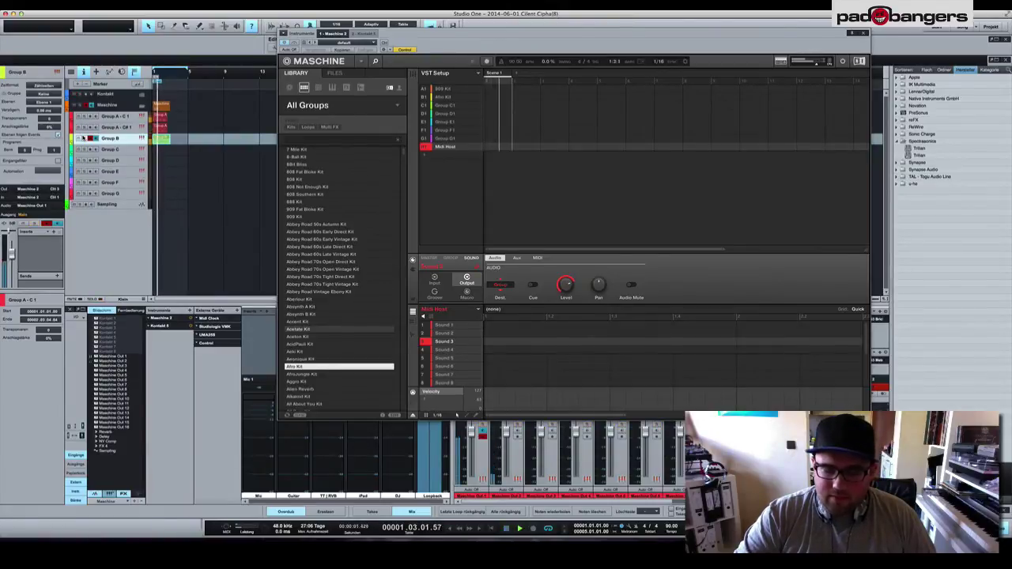
pyautogui.press('space')
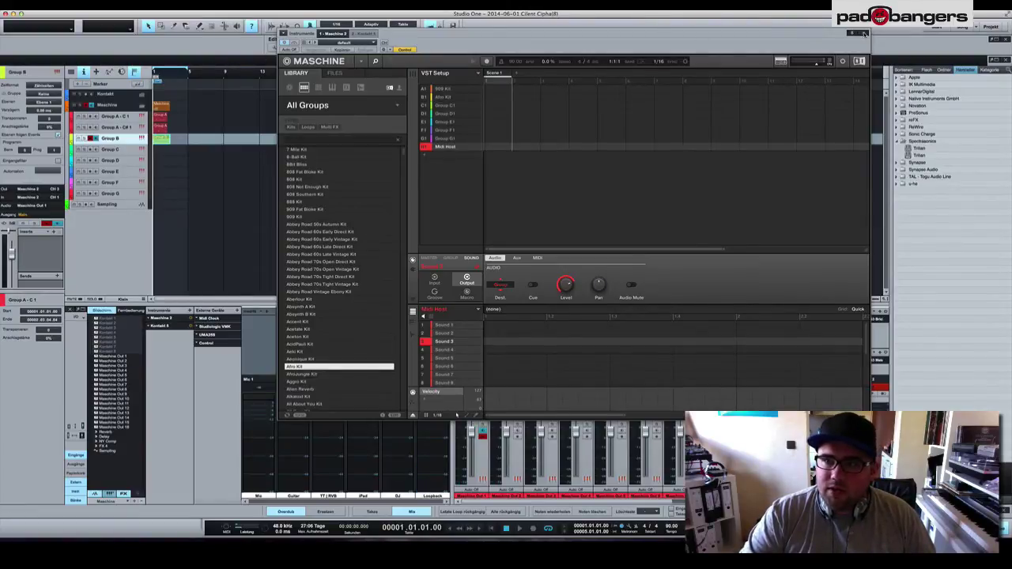
pyautogui.click(865, 33)
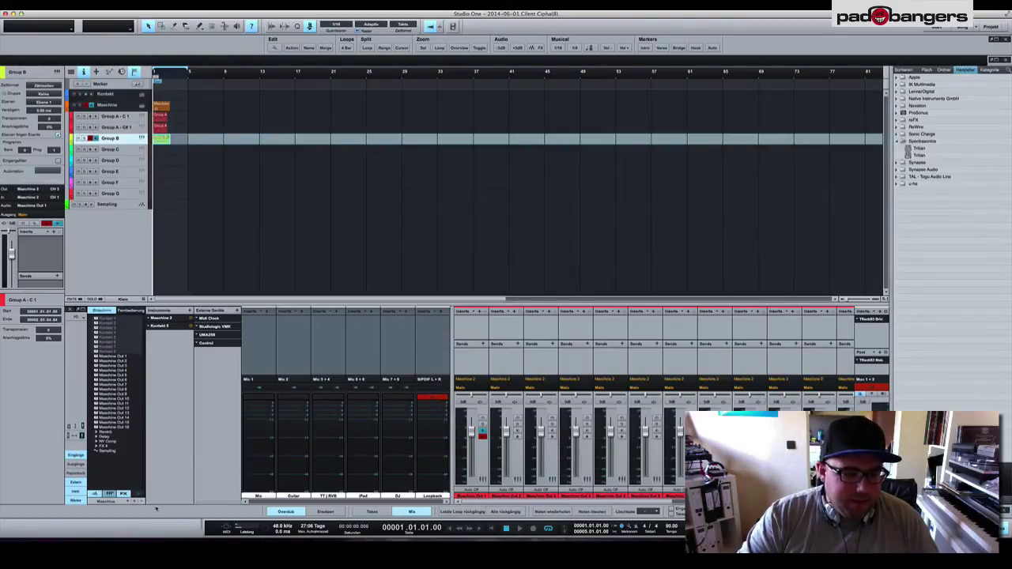
# Switch the mixer to the Default channel layout and select the Sampling track.
pyautogui.click(126, 504)
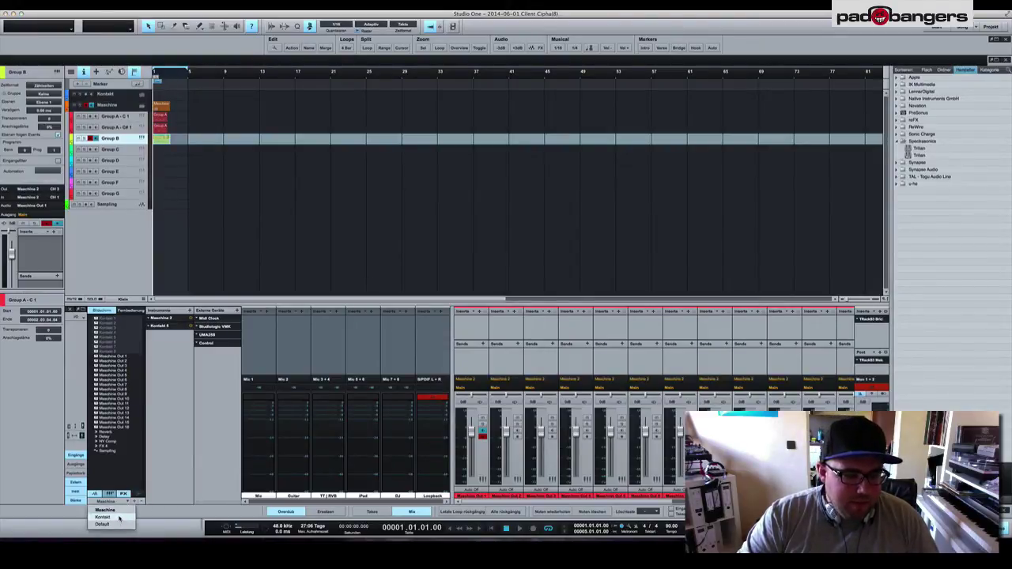
pyautogui.click(118, 524)
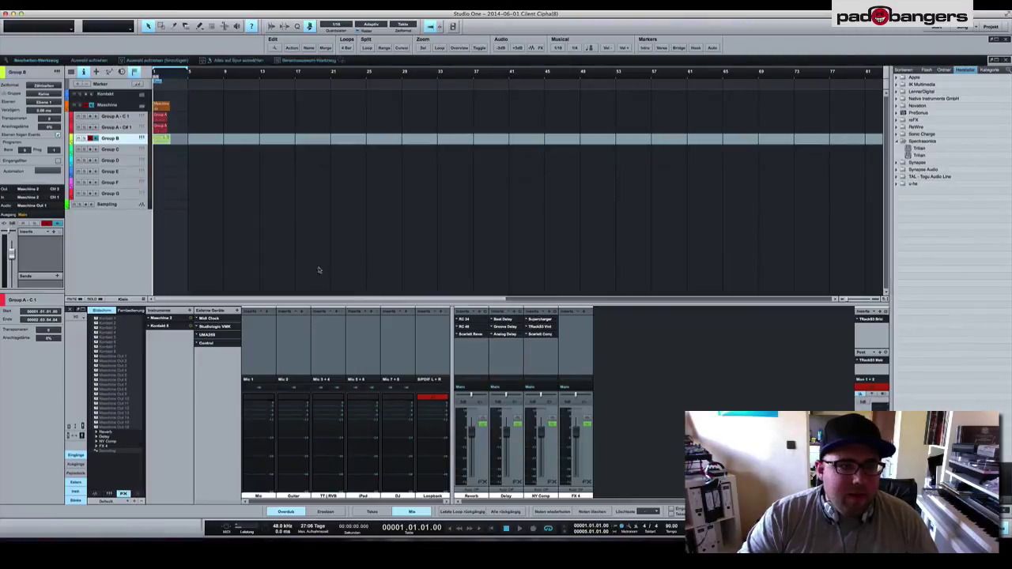
pyautogui.click(109, 205)
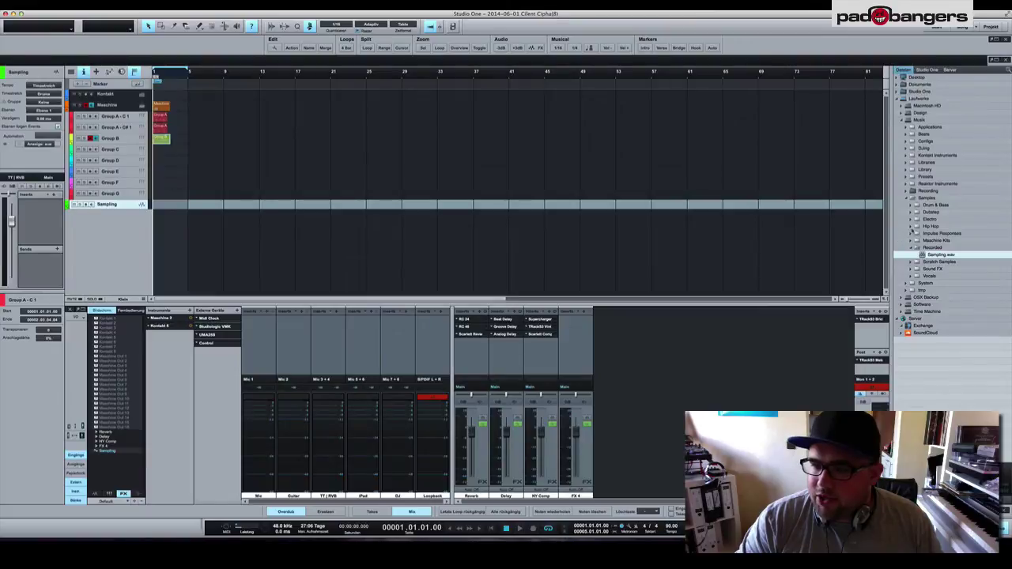
# Place ALCHIME02.wav from Hip Hop › Alchemist Drums › Chimes on the Sampling track and play it.
pyautogui.click(911, 227)
pyautogui.click(916, 248)
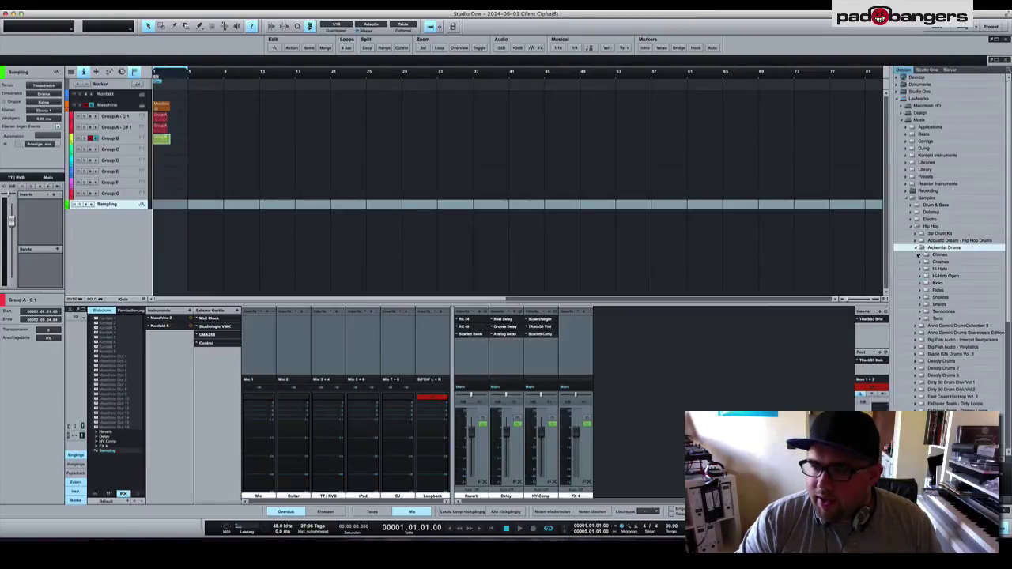
pyautogui.click(918, 254)
pyautogui.moveTo(930, 270); pyautogui.dragTo(164, 205)
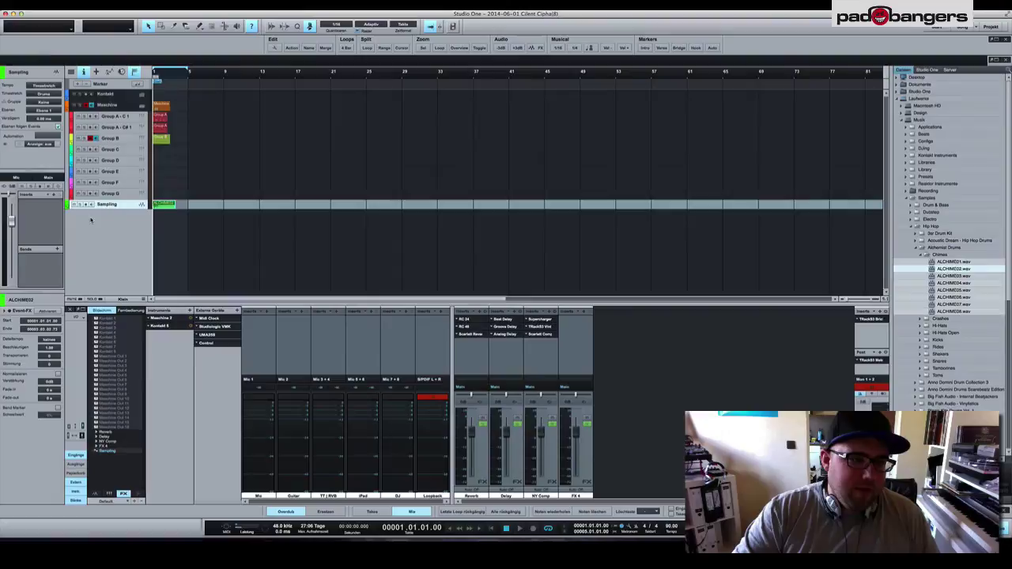
pyautogui.press('space')
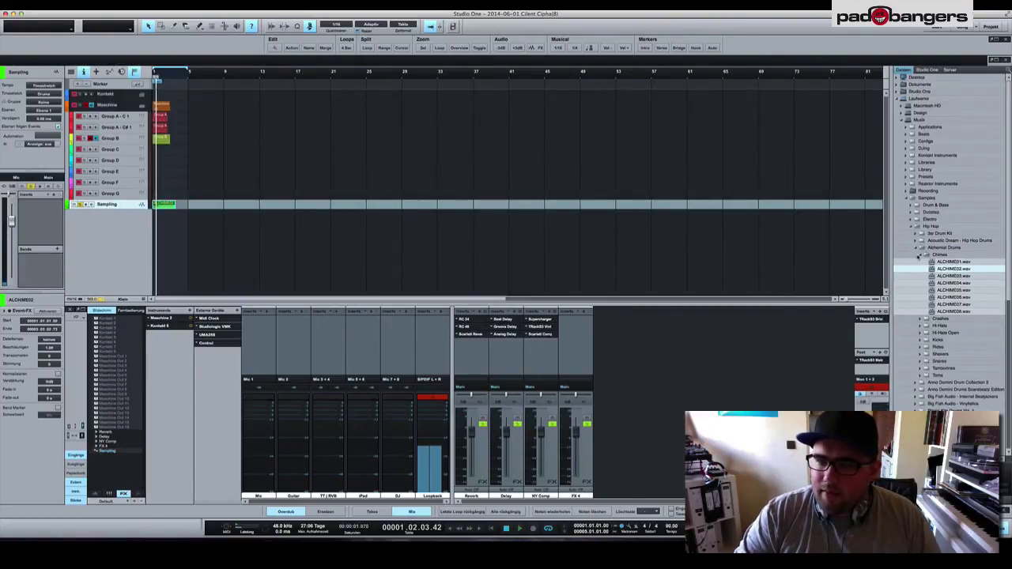
# Collapse the sample folders and export the chime clip into the Samples › Recorded folder.
pyautogui.click(919, 254)
pyautogui.click(915, 247)
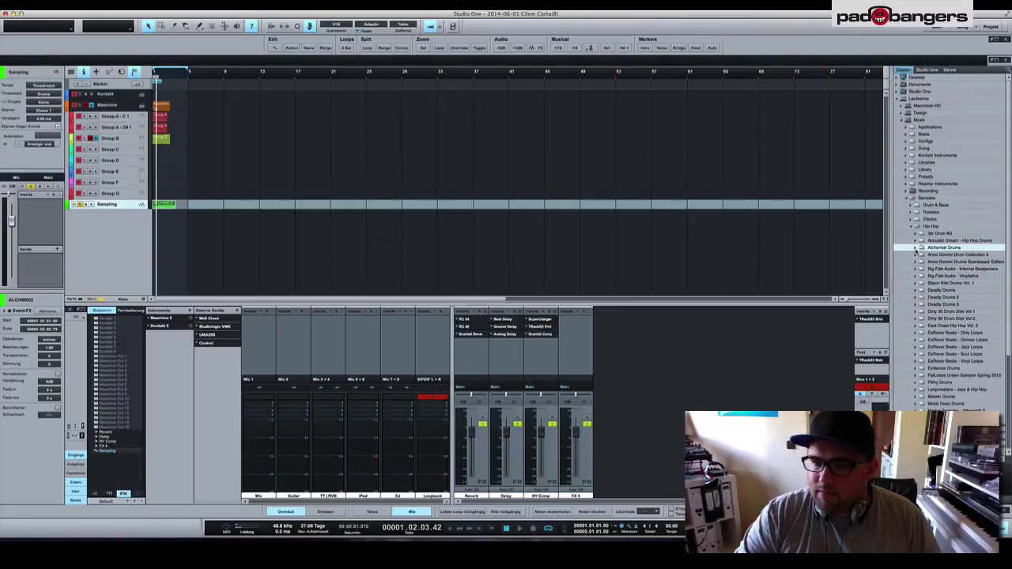
pyautogui.click(914, 227)
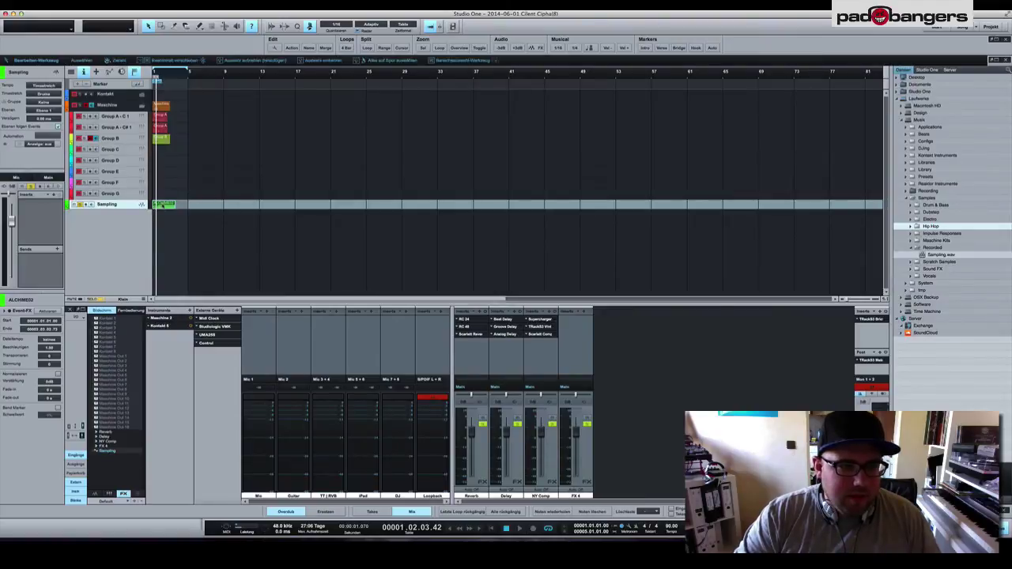
pyautogui.moveTo(164, 204); pyautogui.dragTo(958, 256)
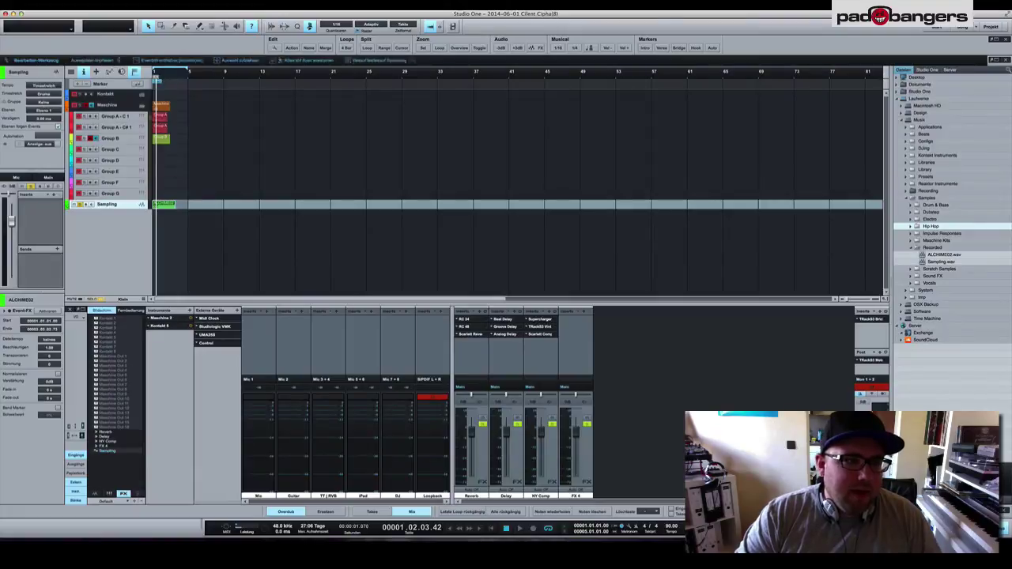
# From the Group A - C1 track, drop ALCHIME02.wav onto Maschine Group C1's first sound and view its waveform.
pyautogui.click(144, 116)
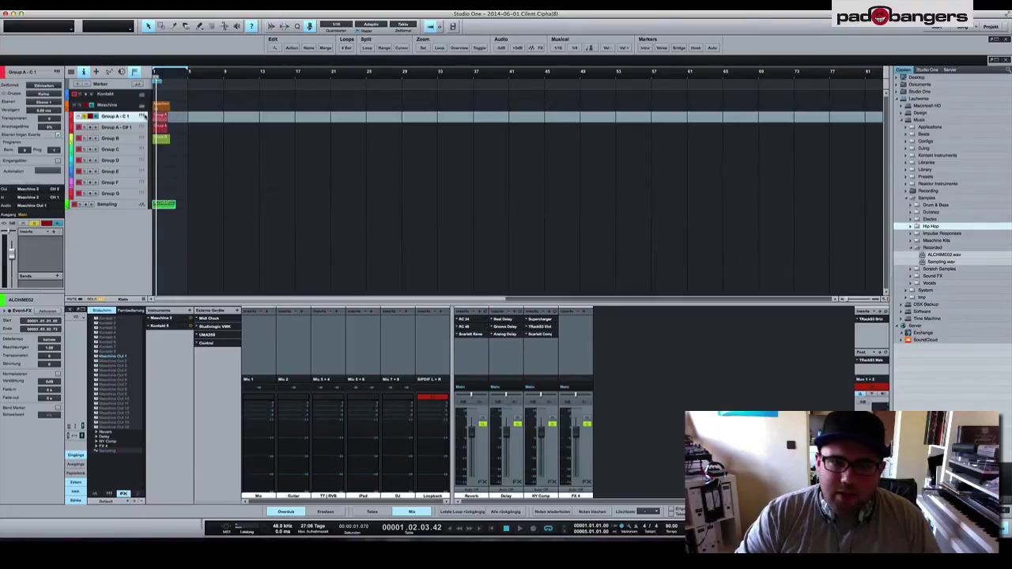
pyautogui.click(141, 117)
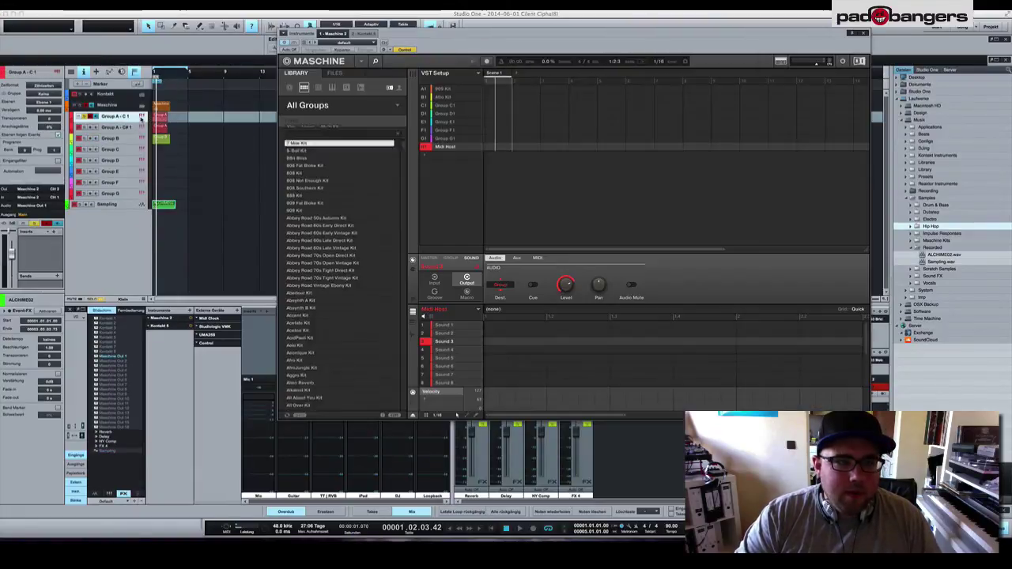
pyautogui.click(444, 113)
pyautogui.click(445, 105)
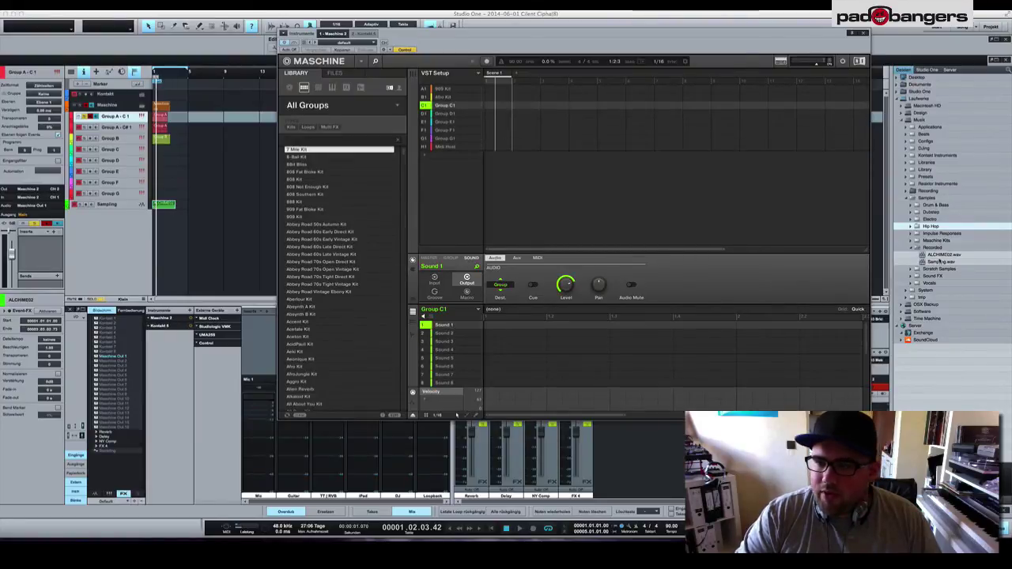
pyautogui.moveTo(940, 255); pyautogui.dragTo(444, 327)
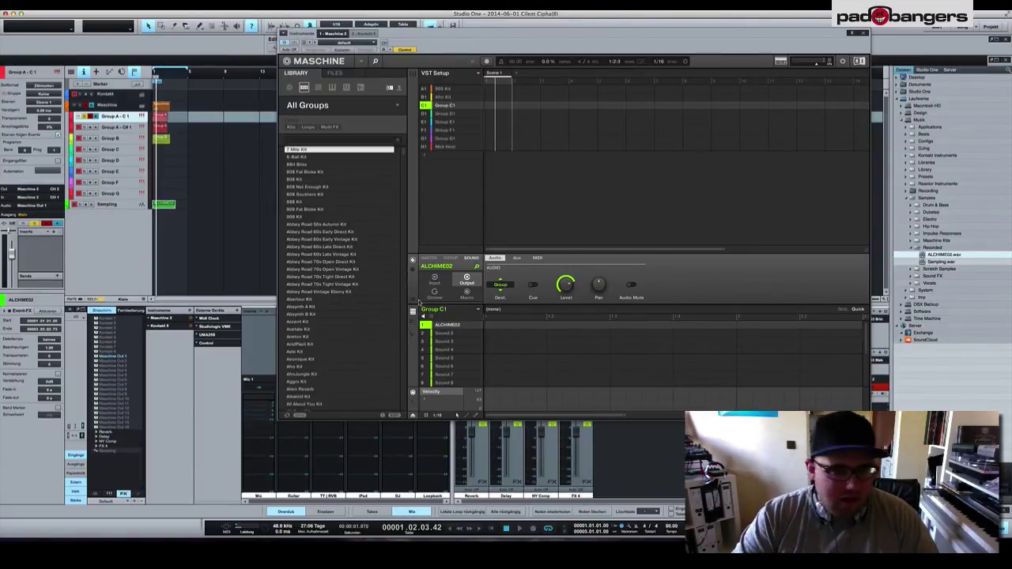
pyautogui.click(460, 306)
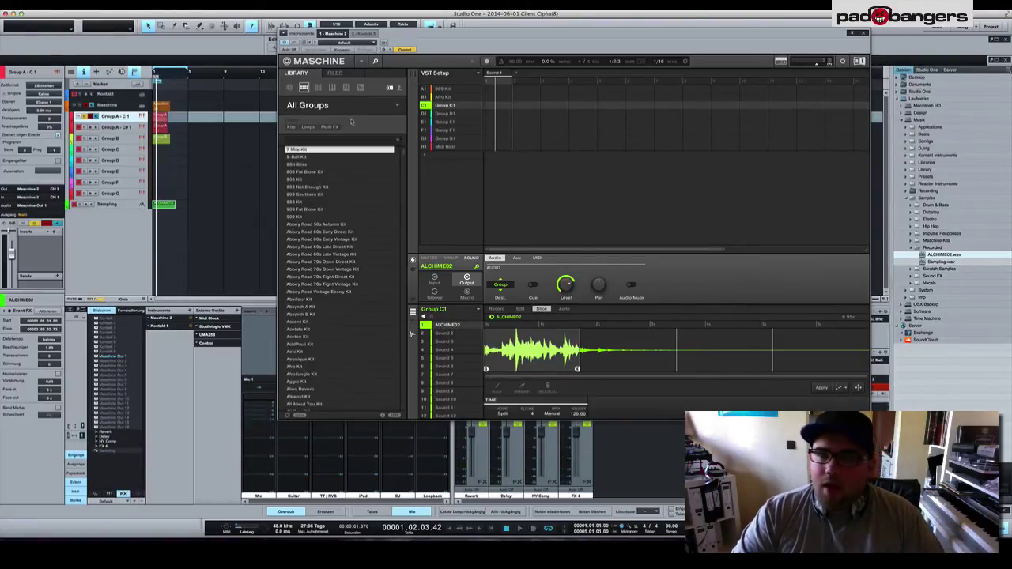
pyautogui.click(865, 34)
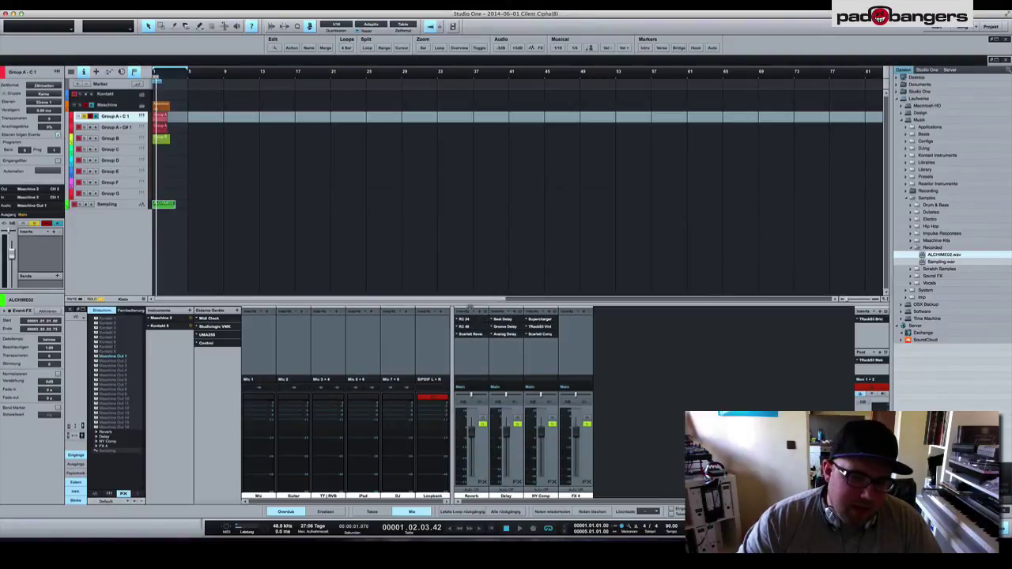
# Select the Reverb and NY Comp return channels, then open the performance monitor from the transport bar.
pyautogui.click(472, 319)
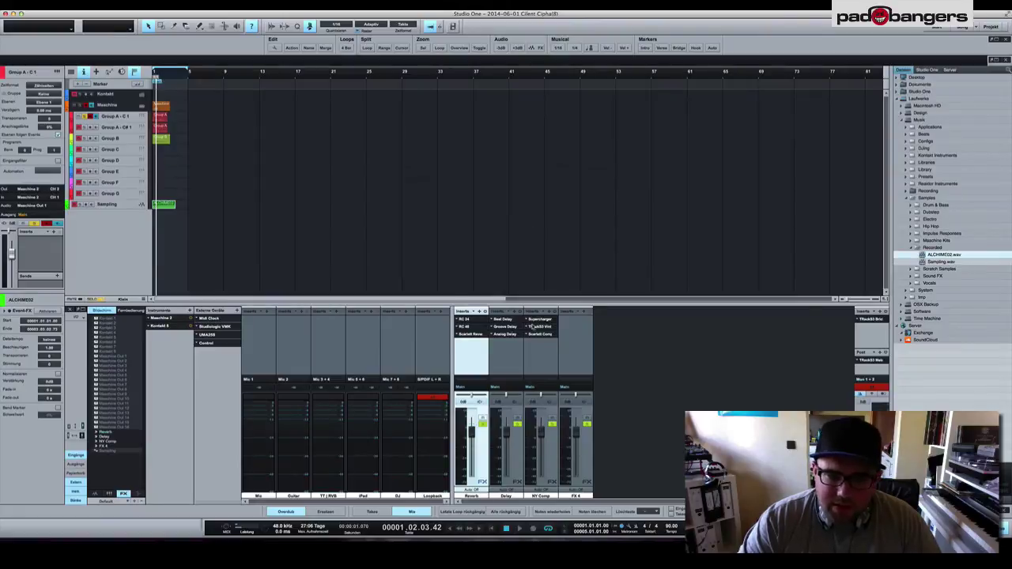
pyautogui.click(539, 362)
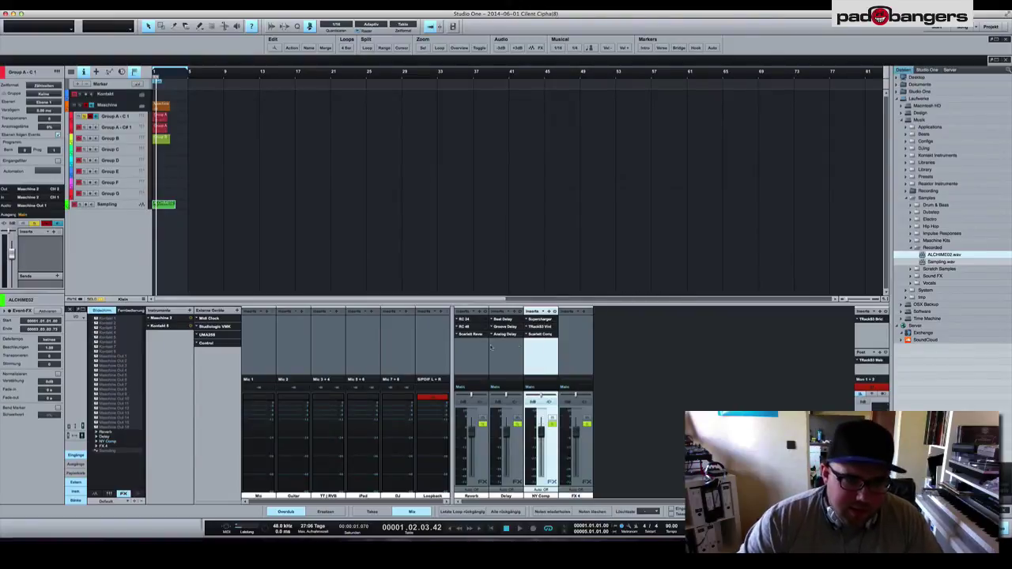
pyautogui.click(484, 351)
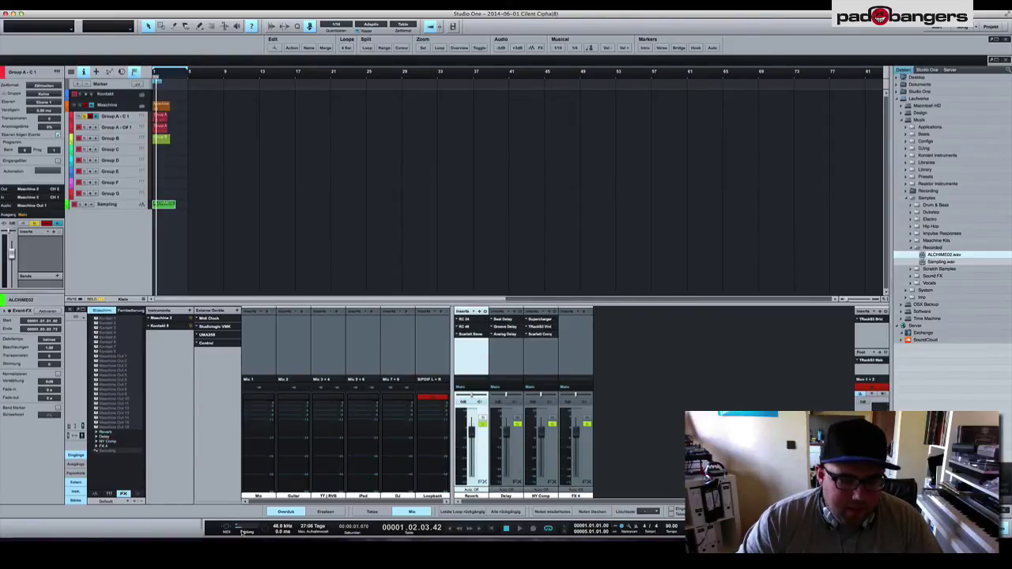
pyautogui.click(238, 531)
pyautogui.click(237, 531)
pyautogui.click(235, 532)
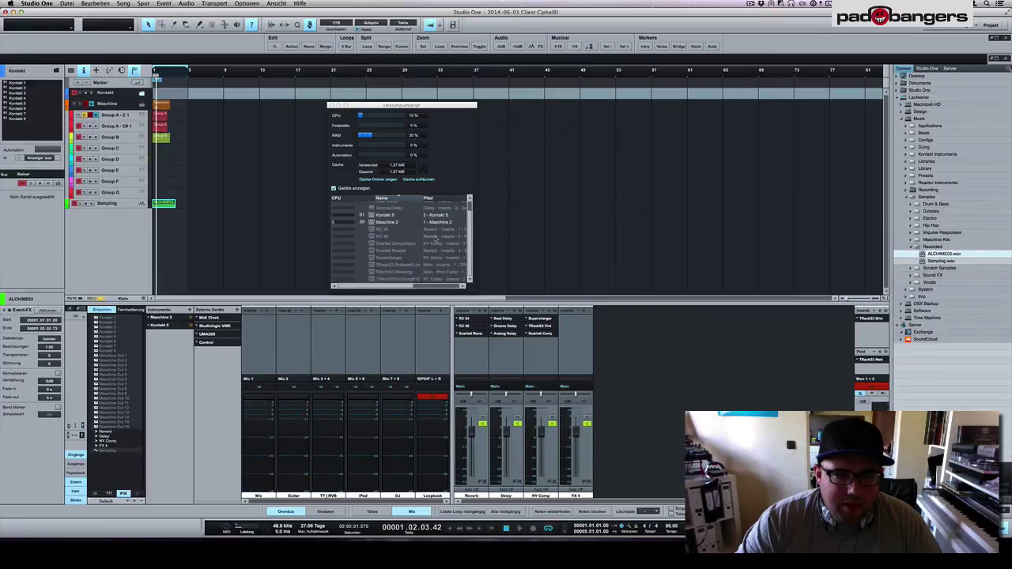
# Drag the Performance window to the top-right corner, clear of the mixer.
pyautogui.moveTo(468, 299); pyautogui.dragTo(583, 396)
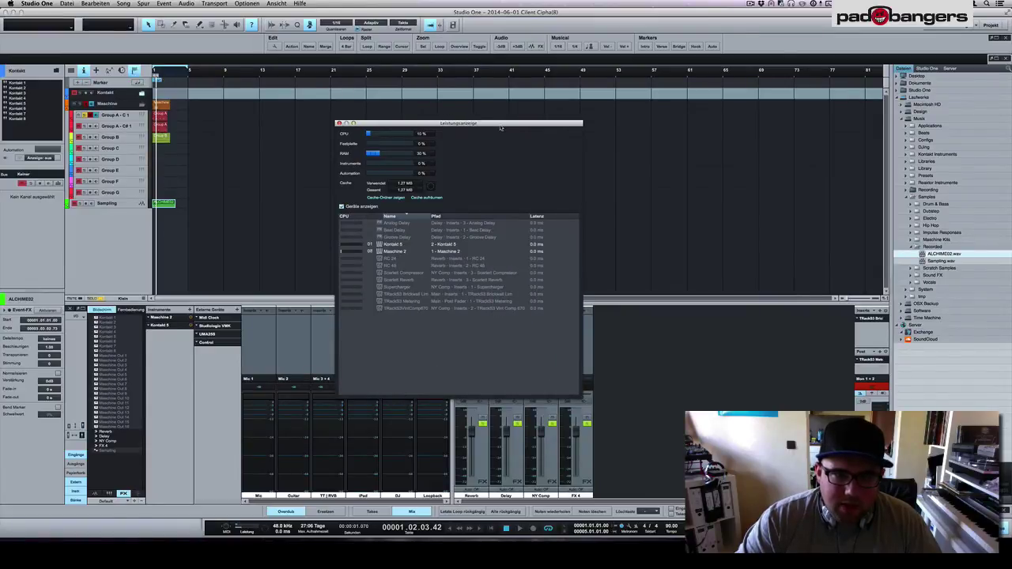
pyautogui.moveTo(500, 124); pyautogui.dragTo(808, 61)
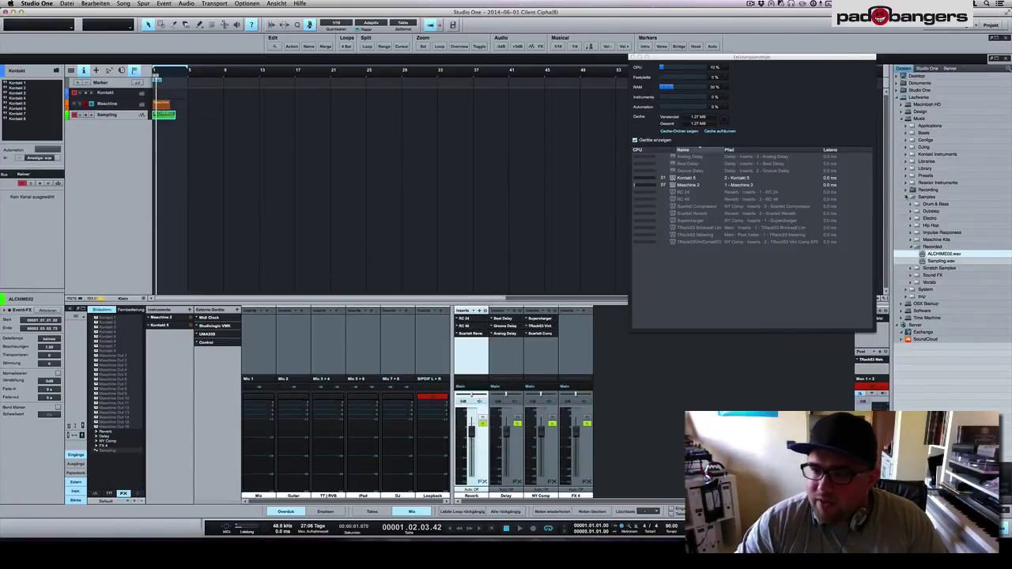
# Collapse Samples and drag Spectrasonics Trilian from the Instruments browser (F5) in as a new track.
pyautogui.click(907, 197)
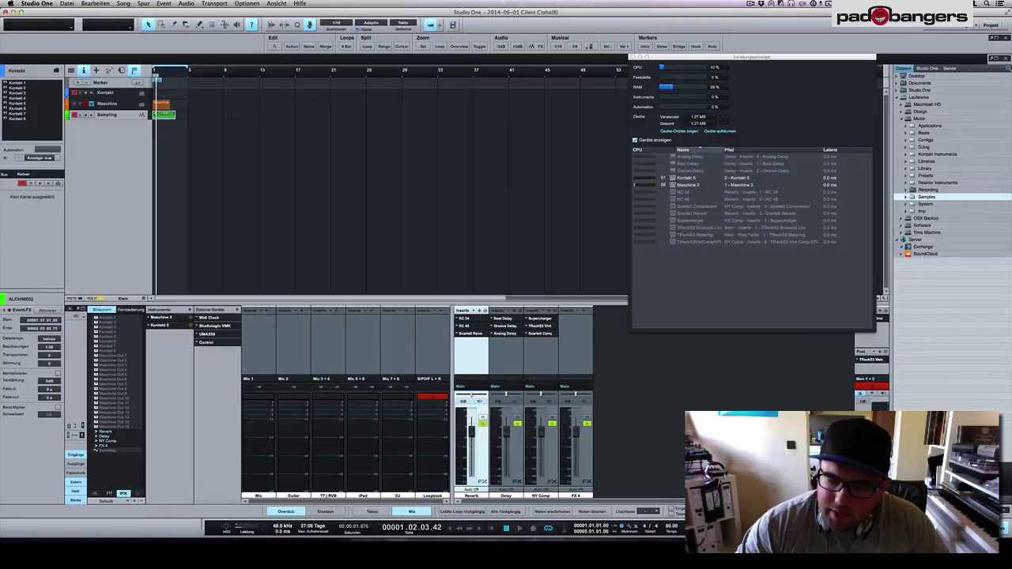
pyautogui.press('F5')
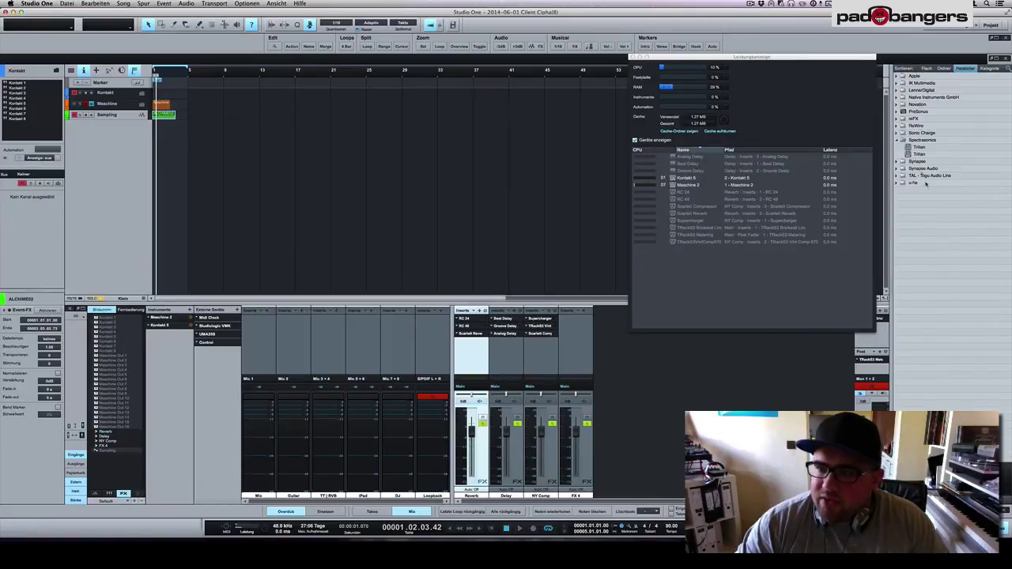
pyautogui.moveTo(920, 154); pyautogui.dragTo(235, 187)
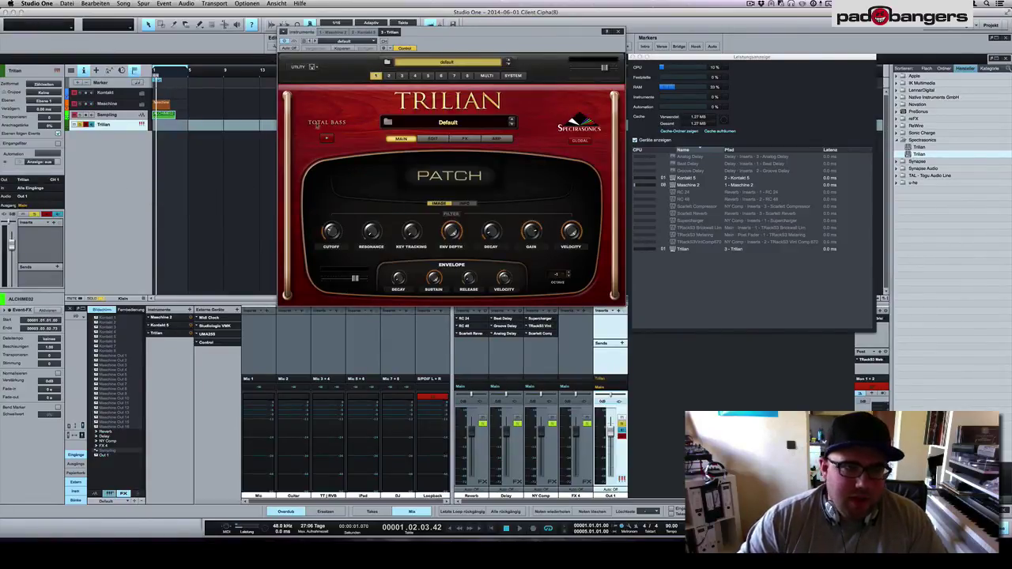
pyautogui.click(619, 31)
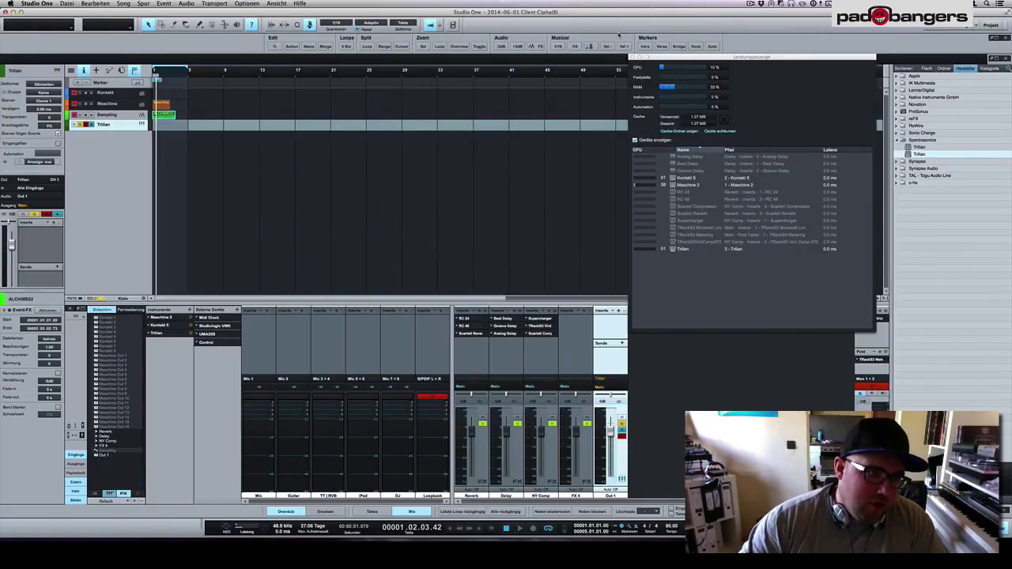